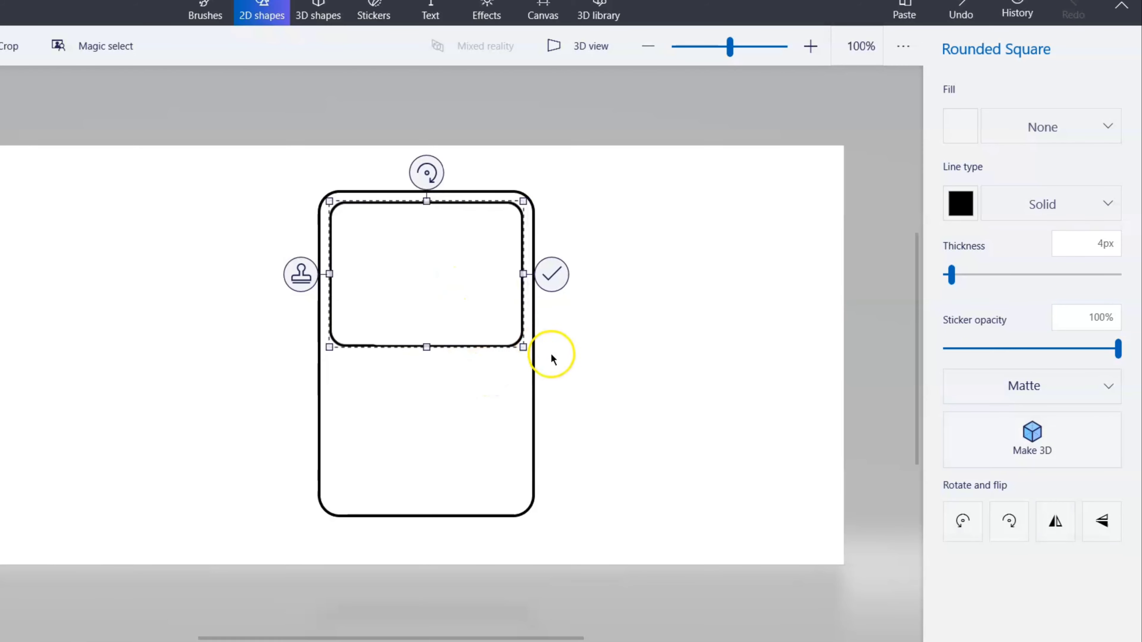
Draw the D-pad below the console's screen outline as a narrow upright rectangle crossed by a horizontal rectangle.
left_click(769, 437)
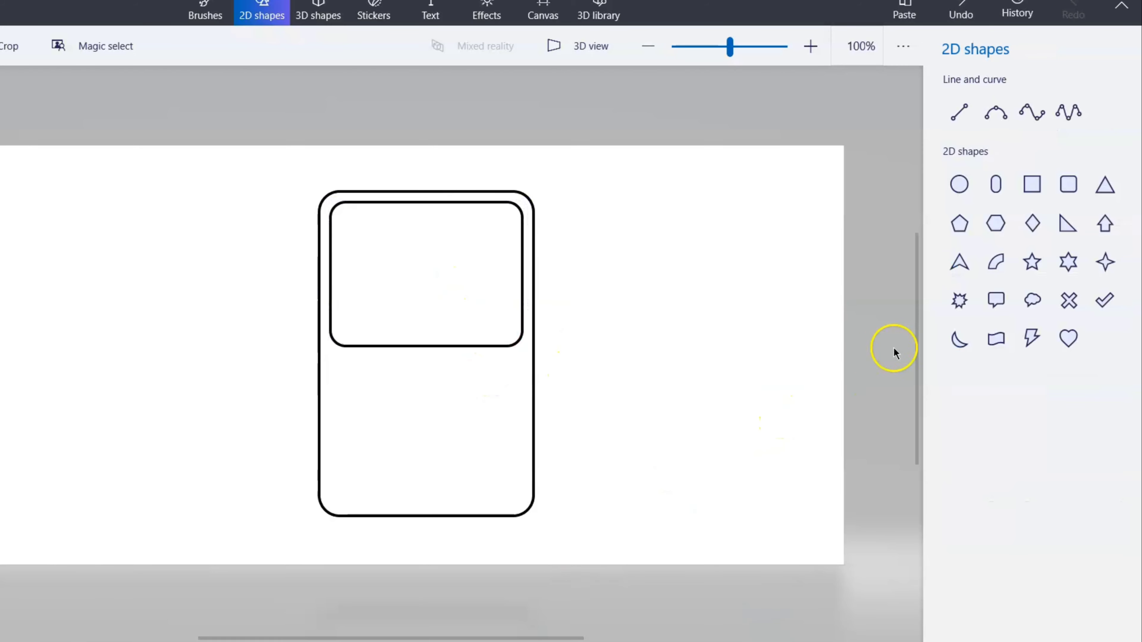
left_click(1032, 184)
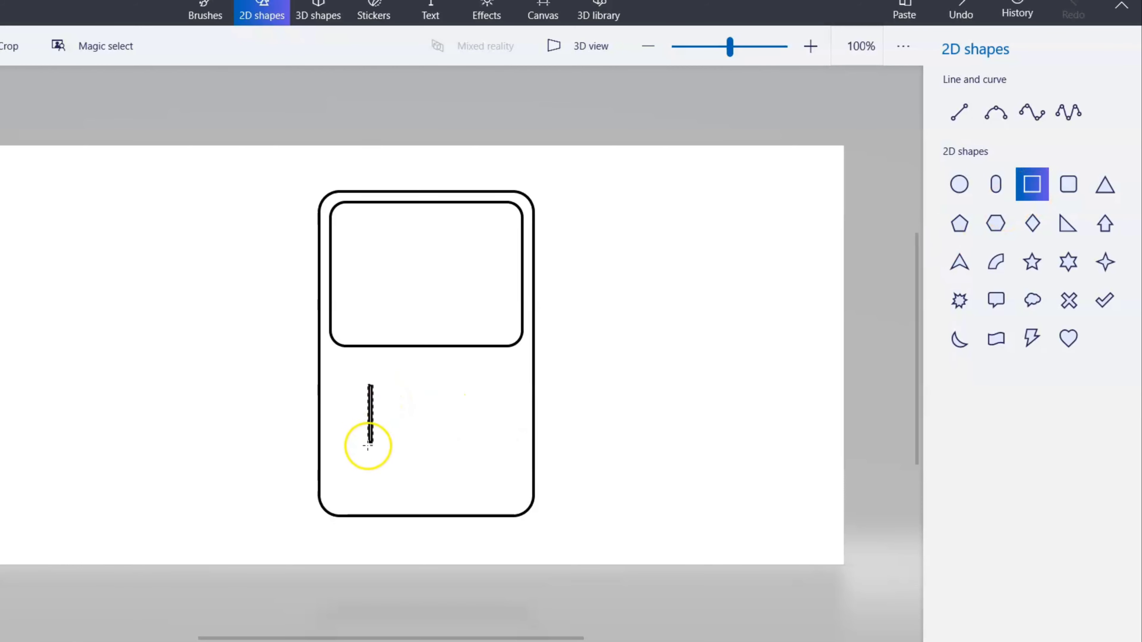
mouse_move(364, 456)
left_mouse_down()
mouse_move(351, 452)
mouse_move(388, 424)
left_mouse_up()
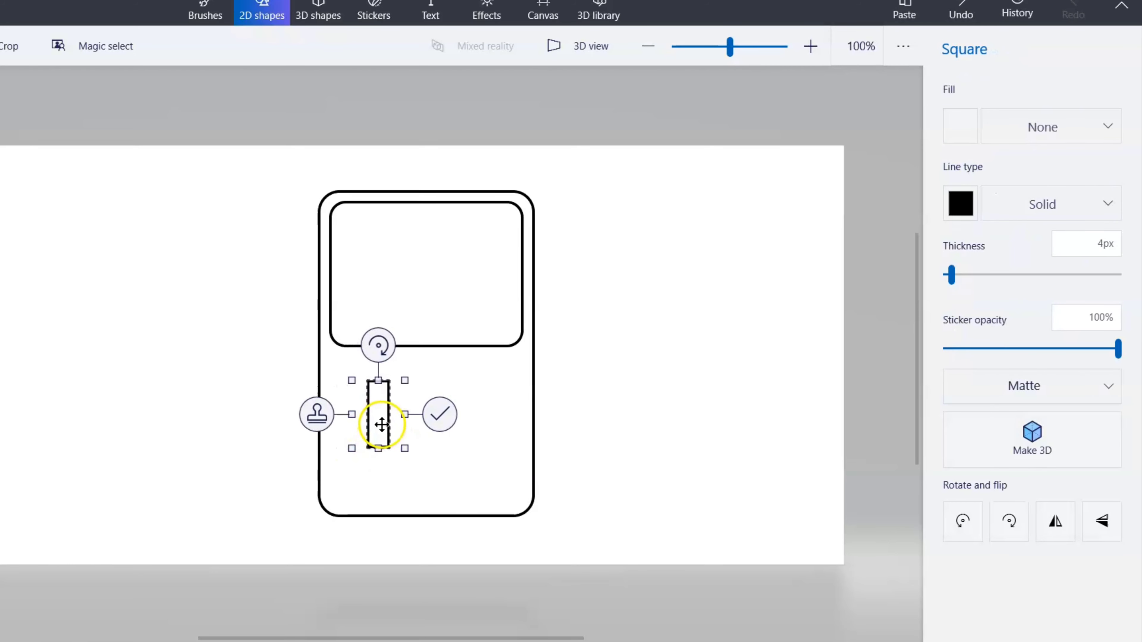
left_click(480, 426)
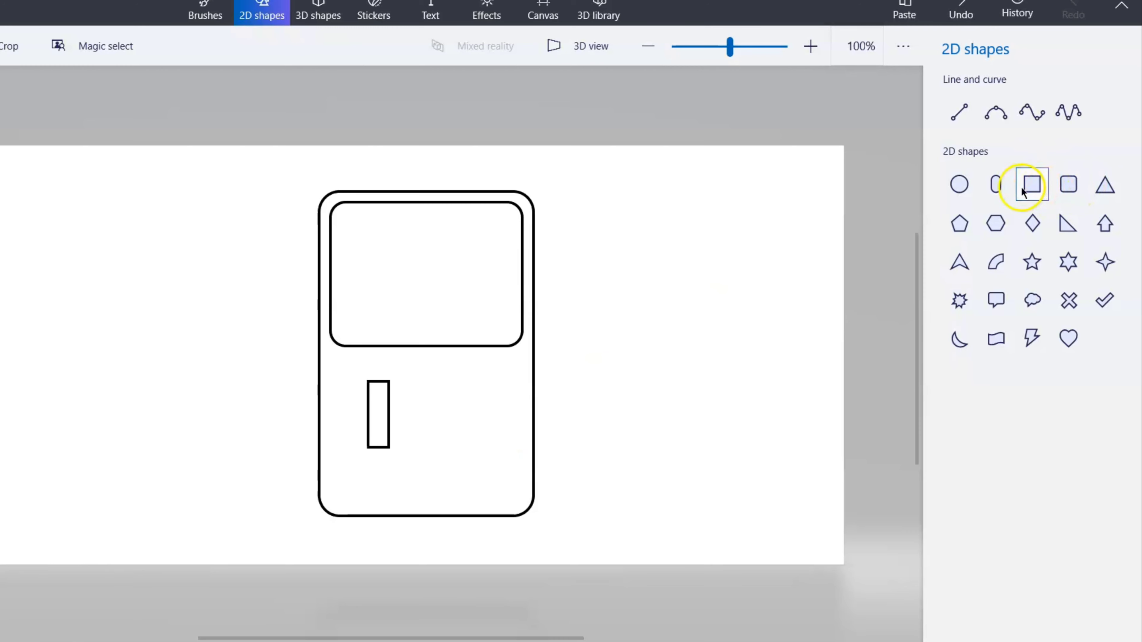
left_click(1031, 184)
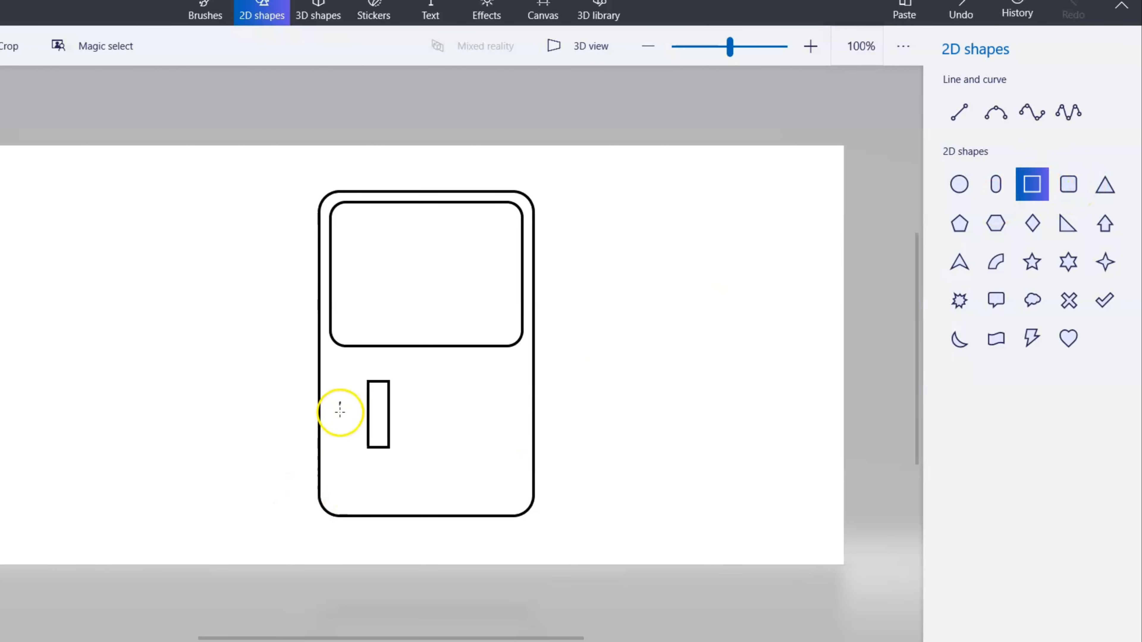
key("ctrl+z")
mouse_move(339, 400)
left_mouse_down()
mouse_move(378, 428)
mouse_move(425, 423)
mouse_move(417, 413)
mouse_move(375, 417)
left_mouse_up()
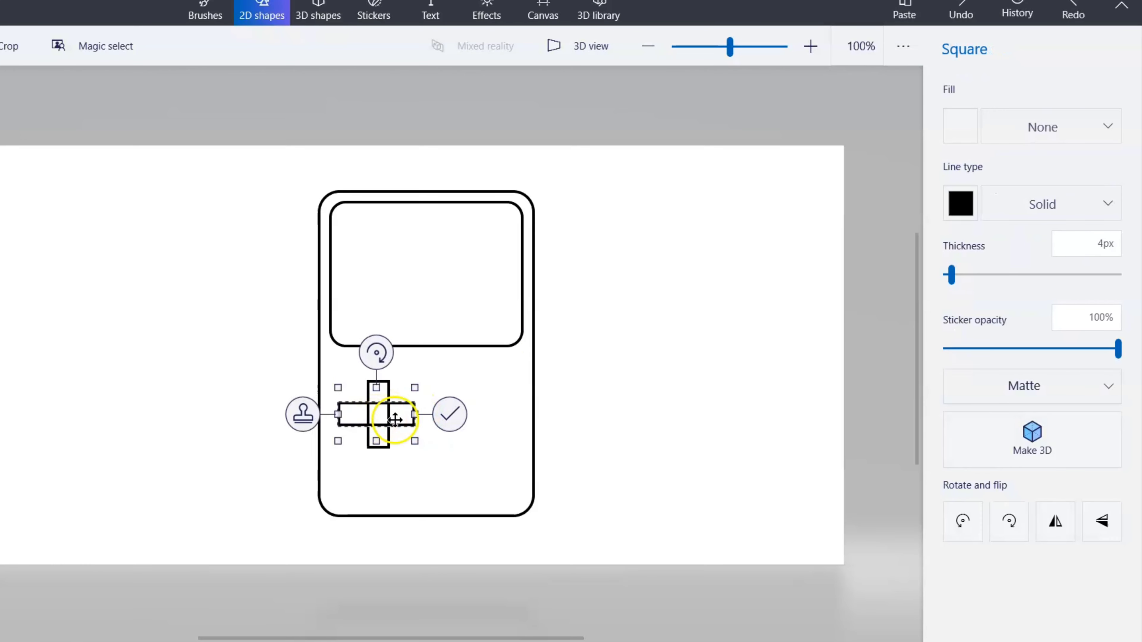
left_click(616, 387)
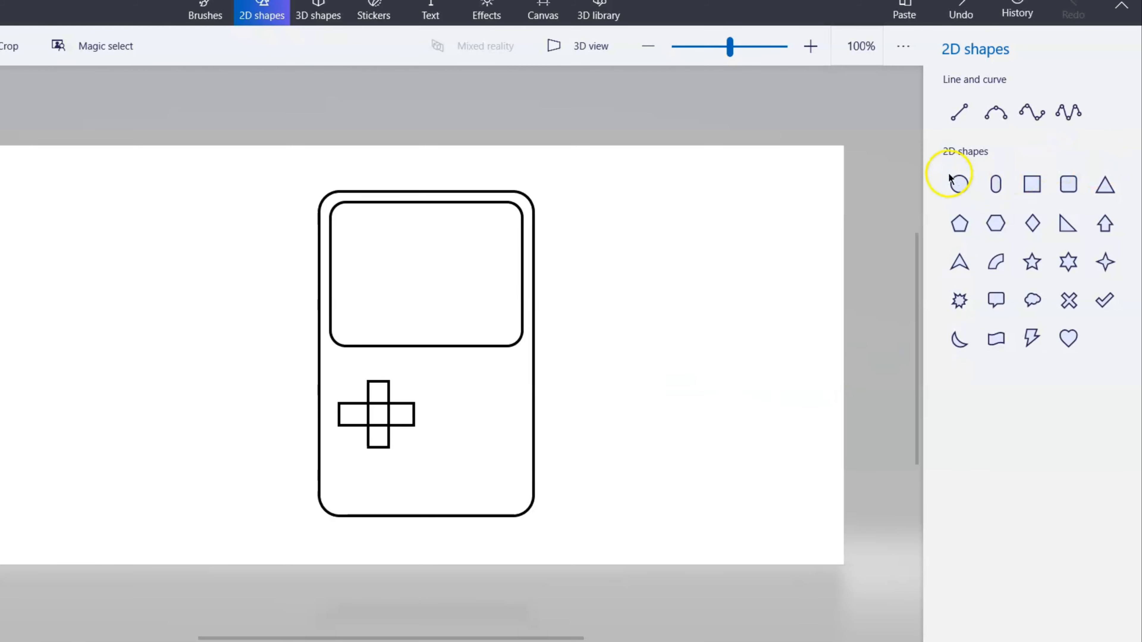
Draw two small circular buttons to the right of the D-pad, the second slightly smaller and diagonally below-left of the first.
left_click(957, 184)
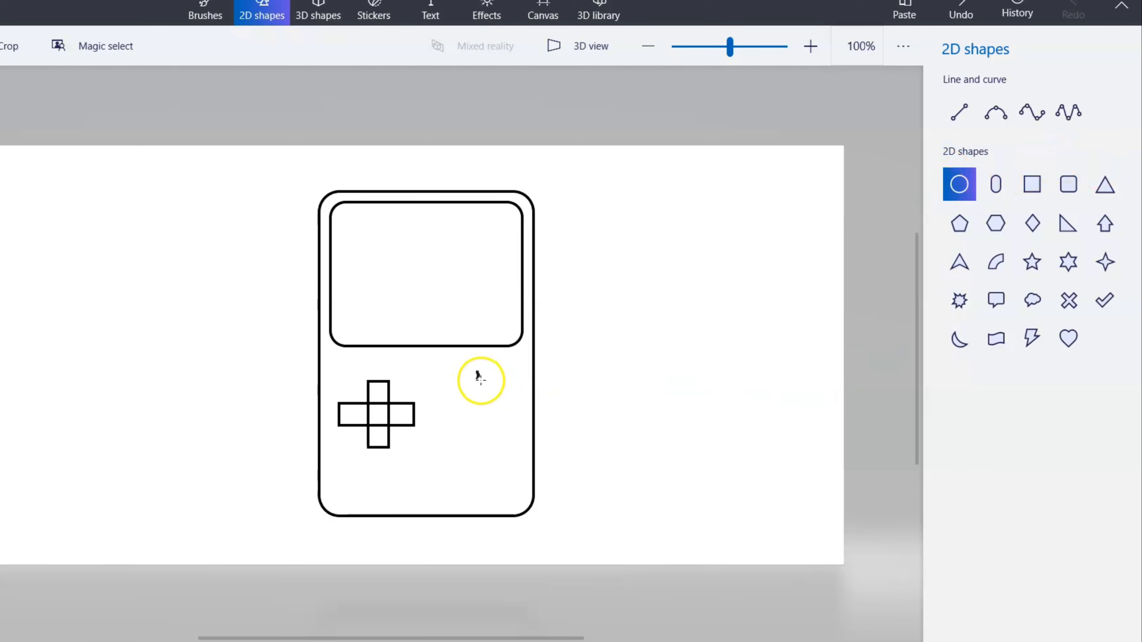
left_click_drag(477, 372, 508, 402)
left_click(765, 275)
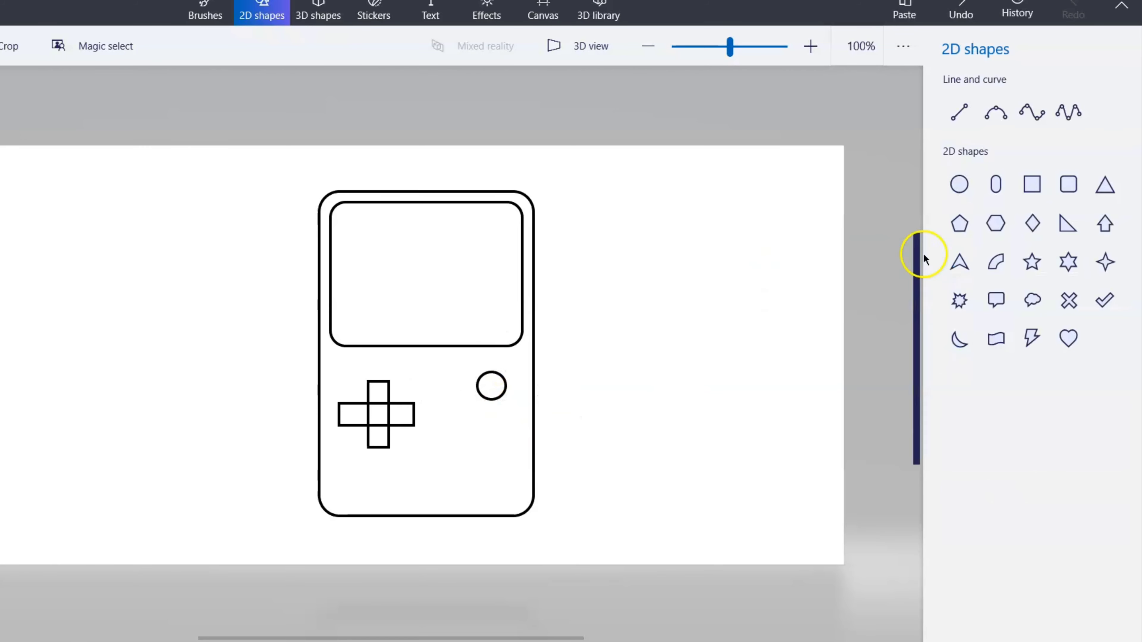
left_click(966, 188)
mouse_move(445, 415)
left_mouse_down()
mouse_move(440, 437)
mouse_move(474, 444)
mouse_move(458, 420)
left_mouse_up()
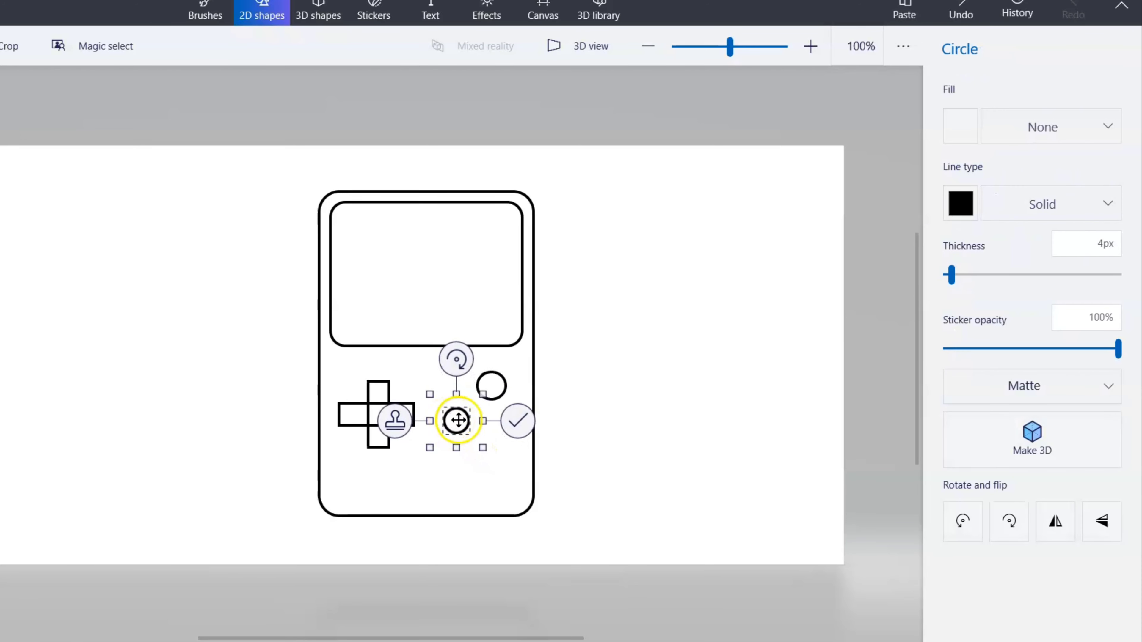
left_click(585, 426)
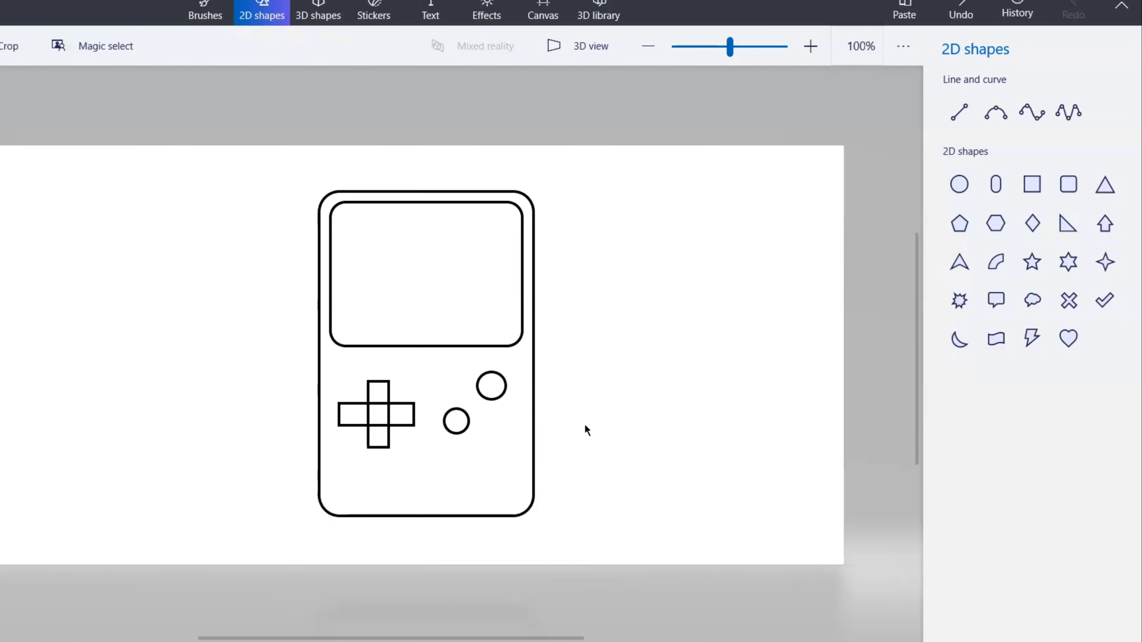
Draw the left squinting eye inside the console's screen with two short, arched 3-point curves, one below the other.
left_click(958, 114)
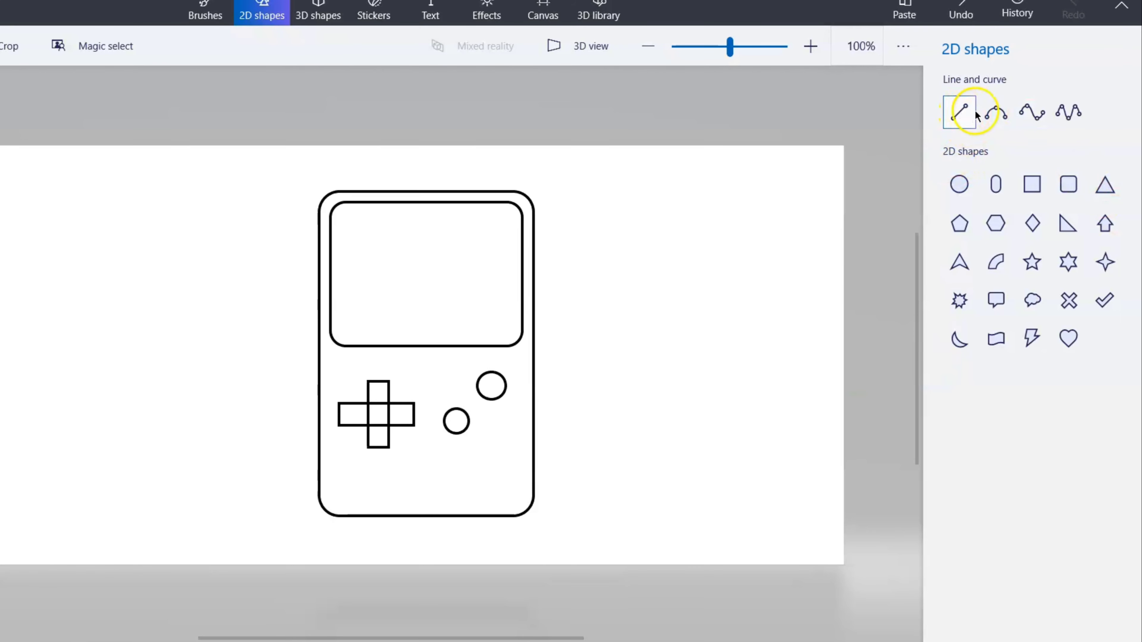
left_click(994, 113)
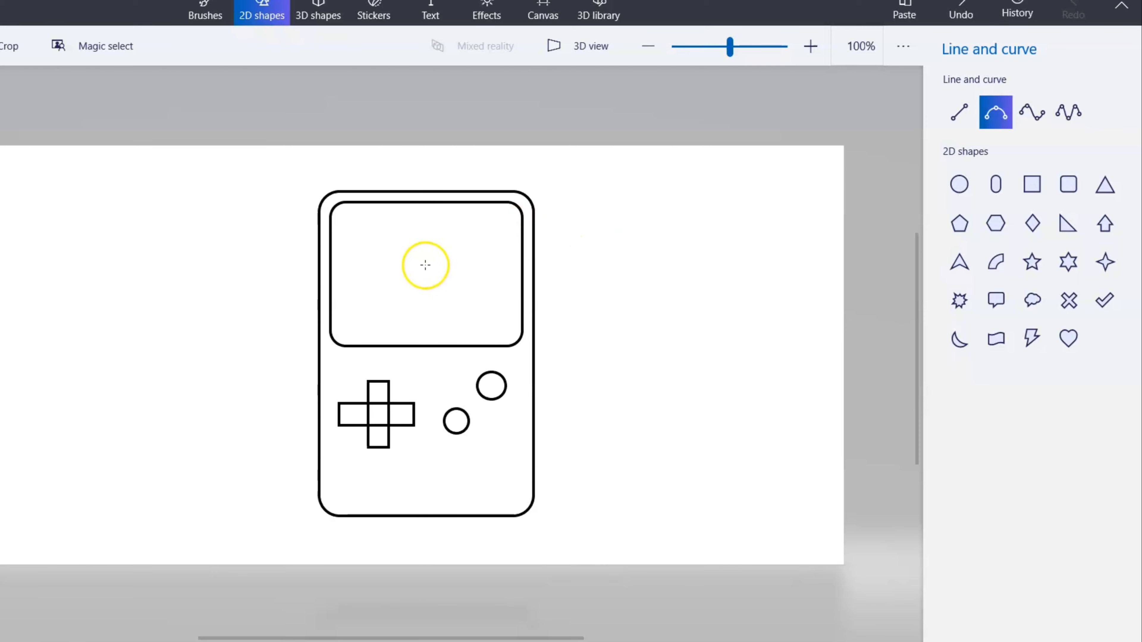
left_click_drag(398, 294, 371, 293)
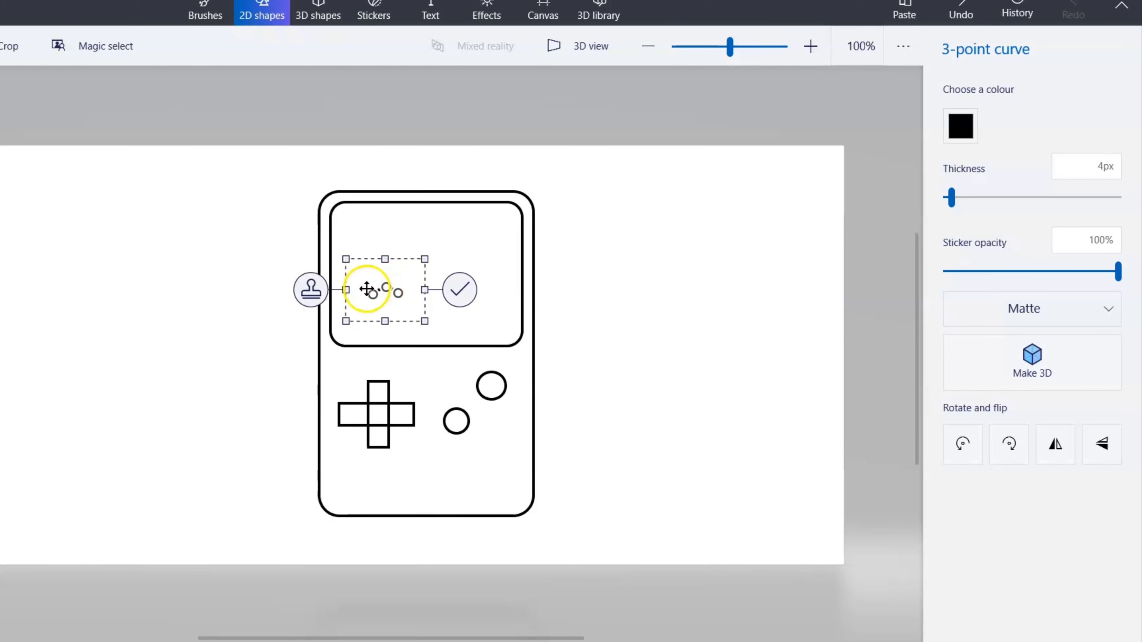
left_click(604, 293)
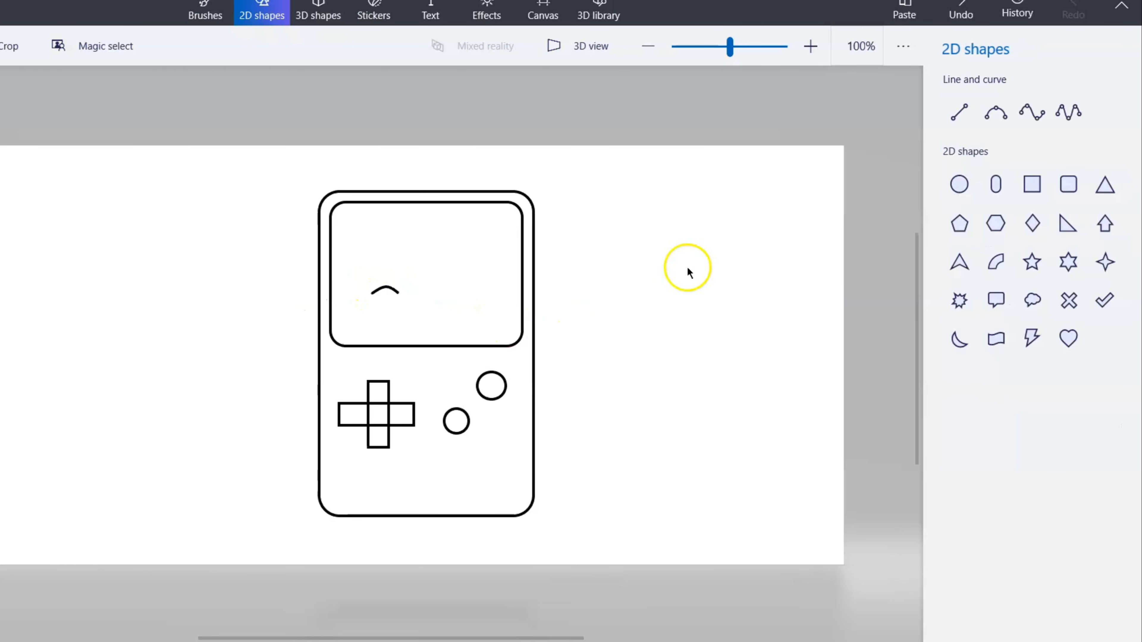
left_click(996, 112)
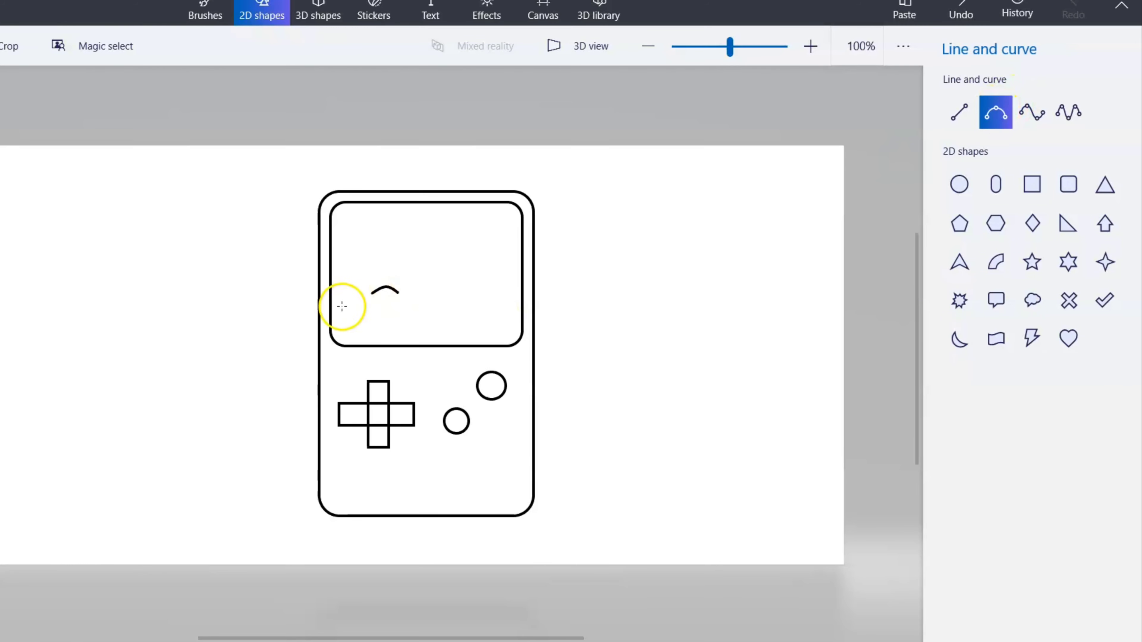
left_click_drag(381, 301, 427, 282)
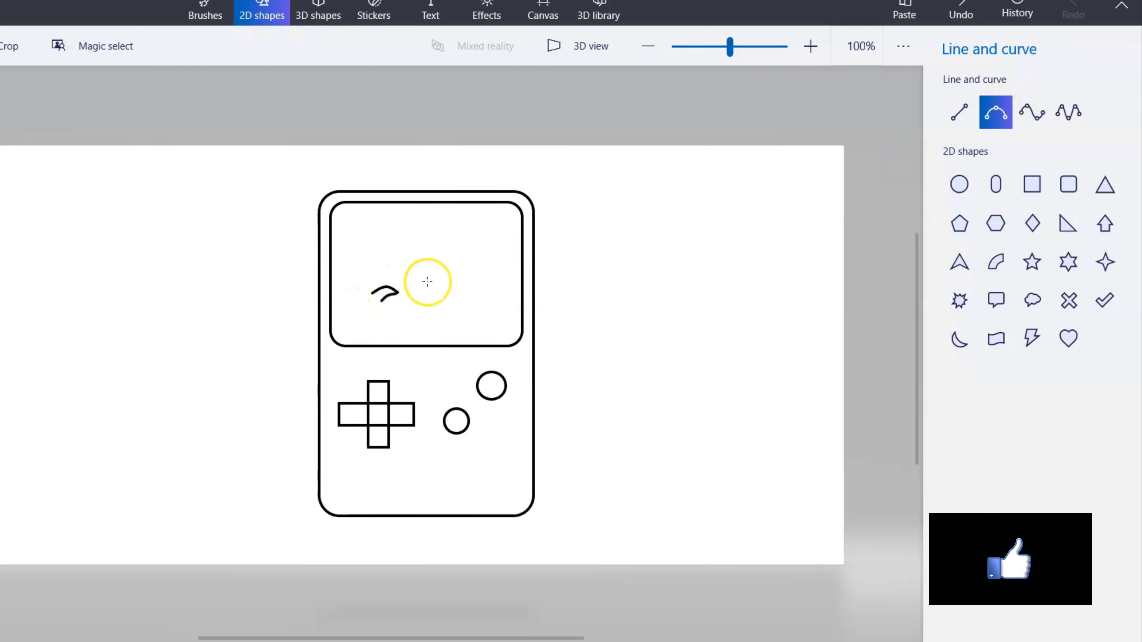
left_click(542, 260)
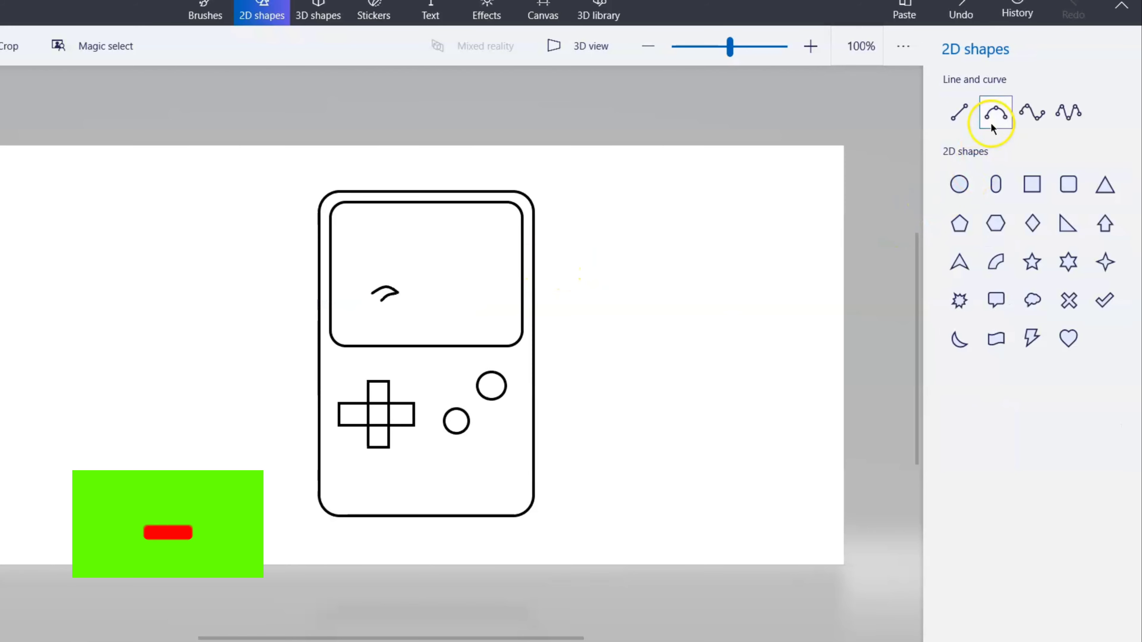
Draw the matching right squinting eye with two short 3-point curves, one just beneath the other.
left_click(996, 112)
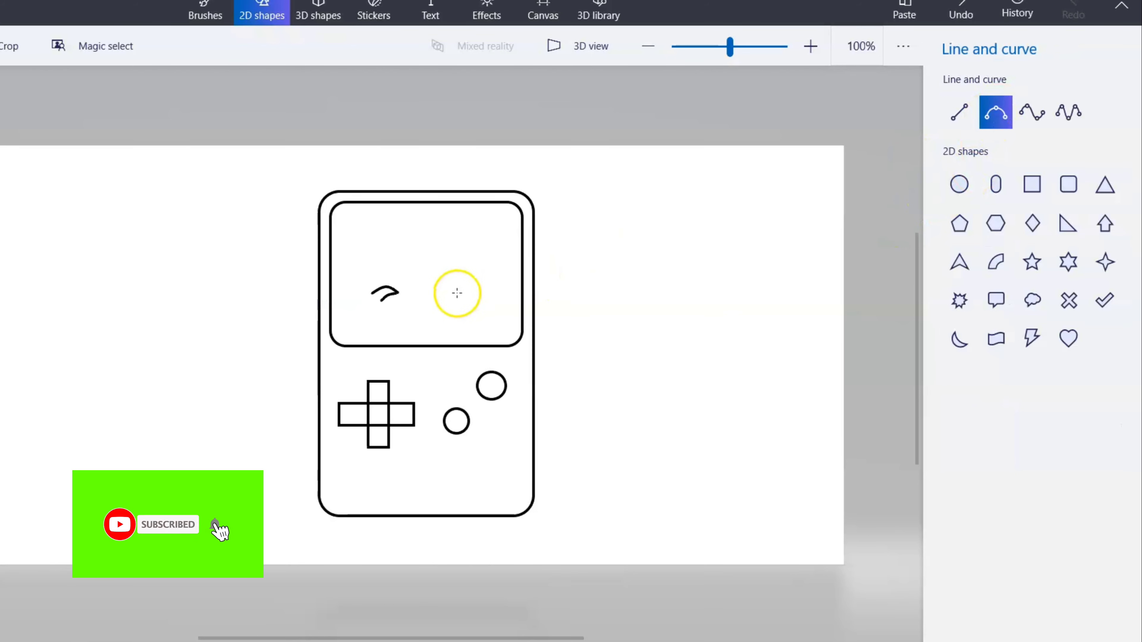
left_click_drag(457, 289, 488, 282)
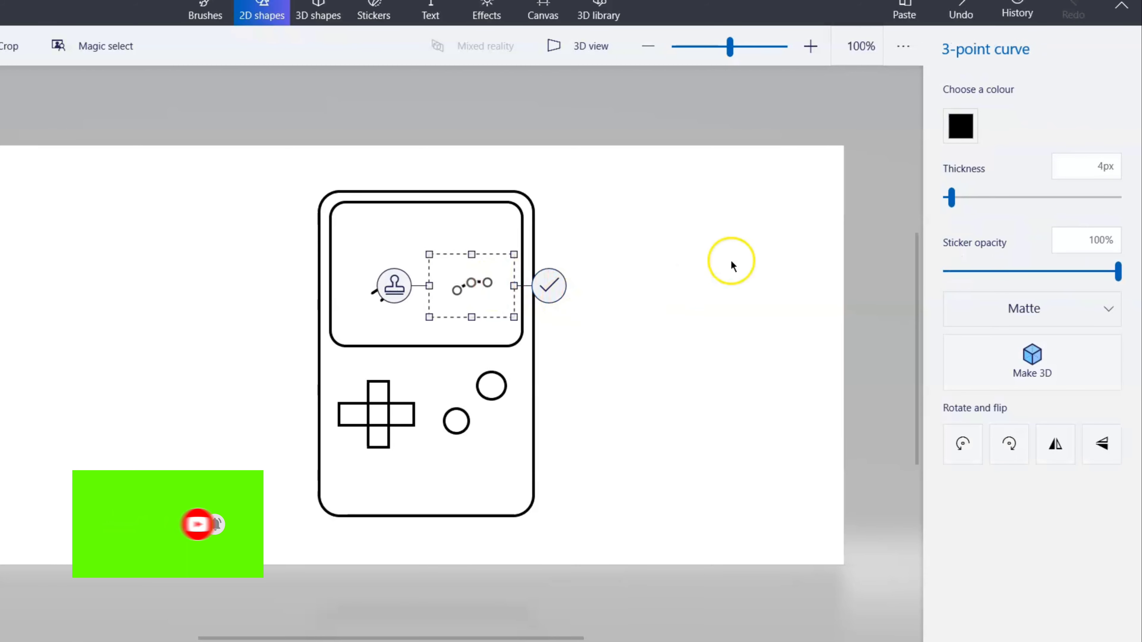
left_click(743, 254)
left_click(995, 113)
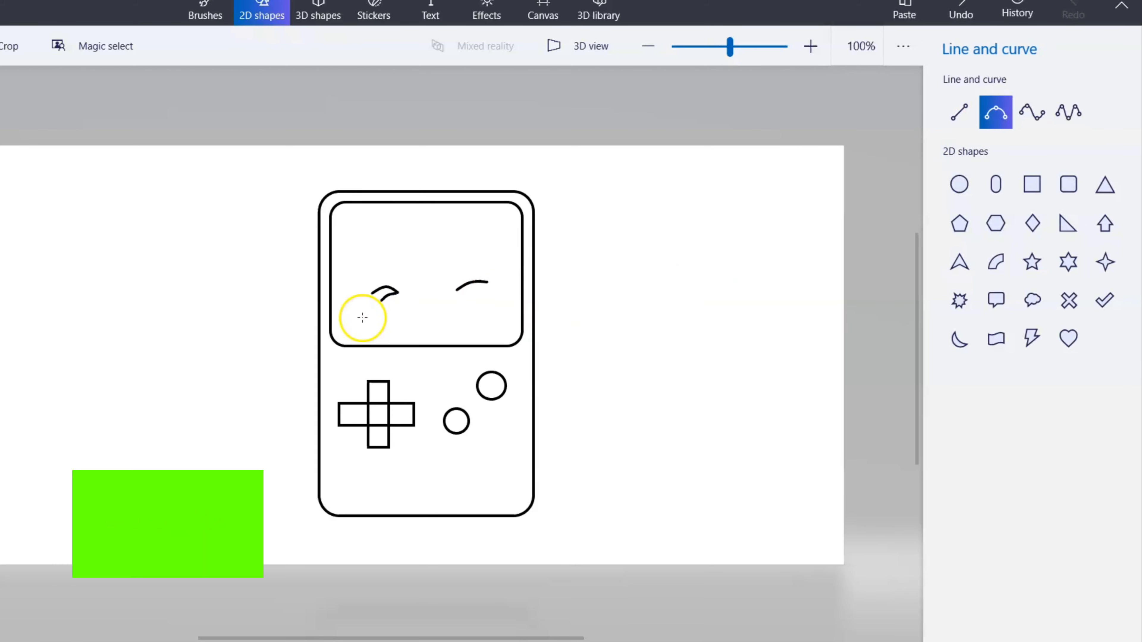
left_click(478, 292)
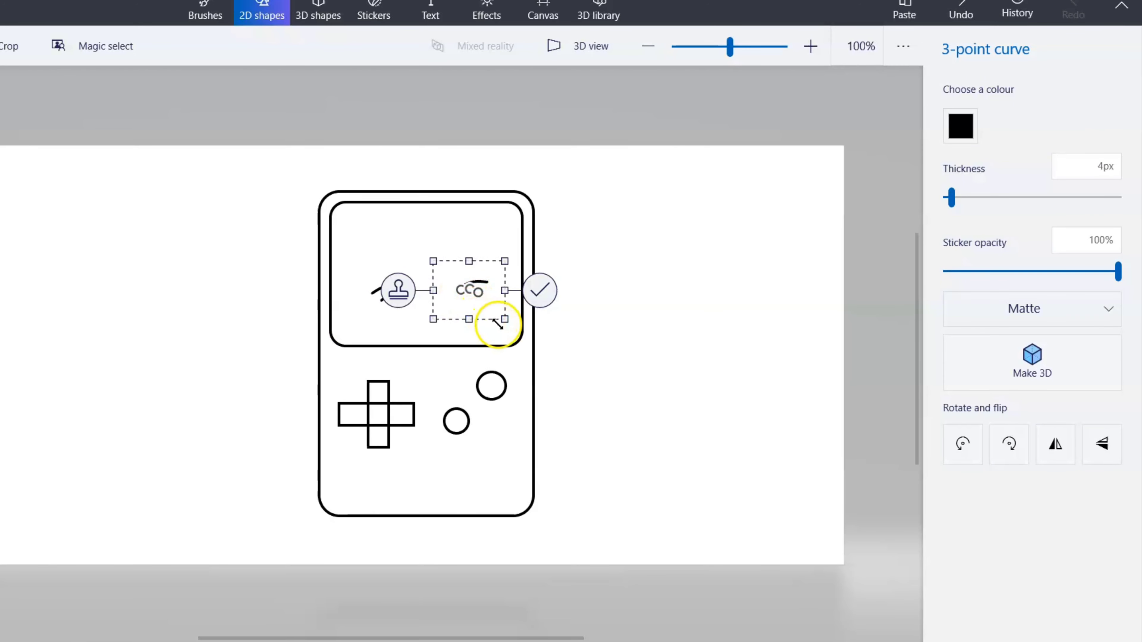
left_click(569, 341)
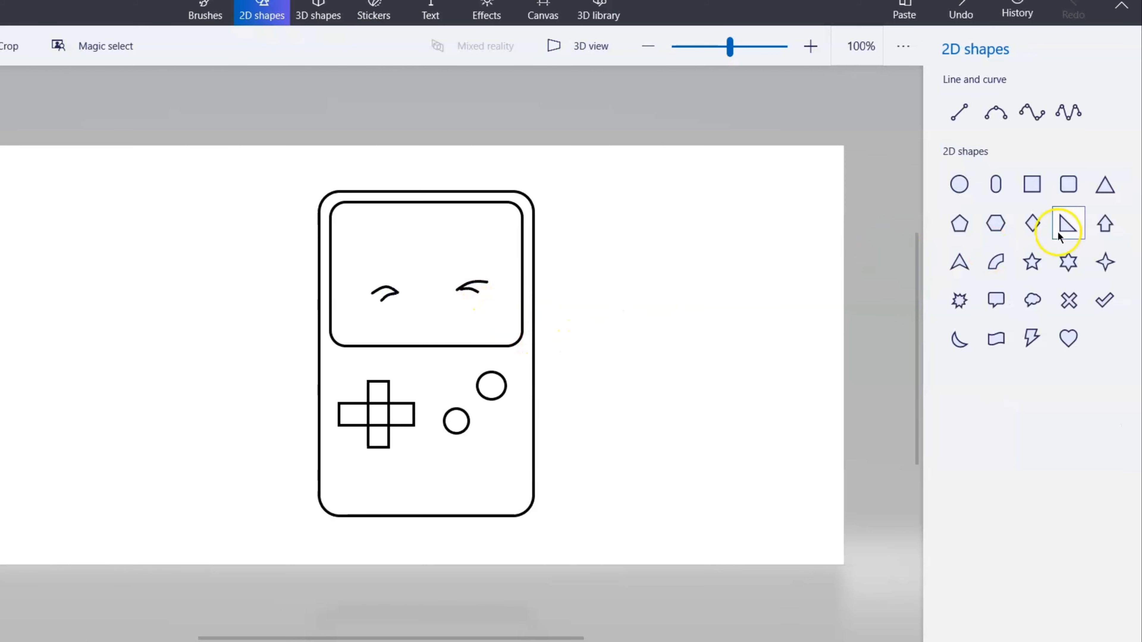
Draw a short horizontal line between and slightly below the eyes as the mouth's upper edge.
left_click(995, 112)
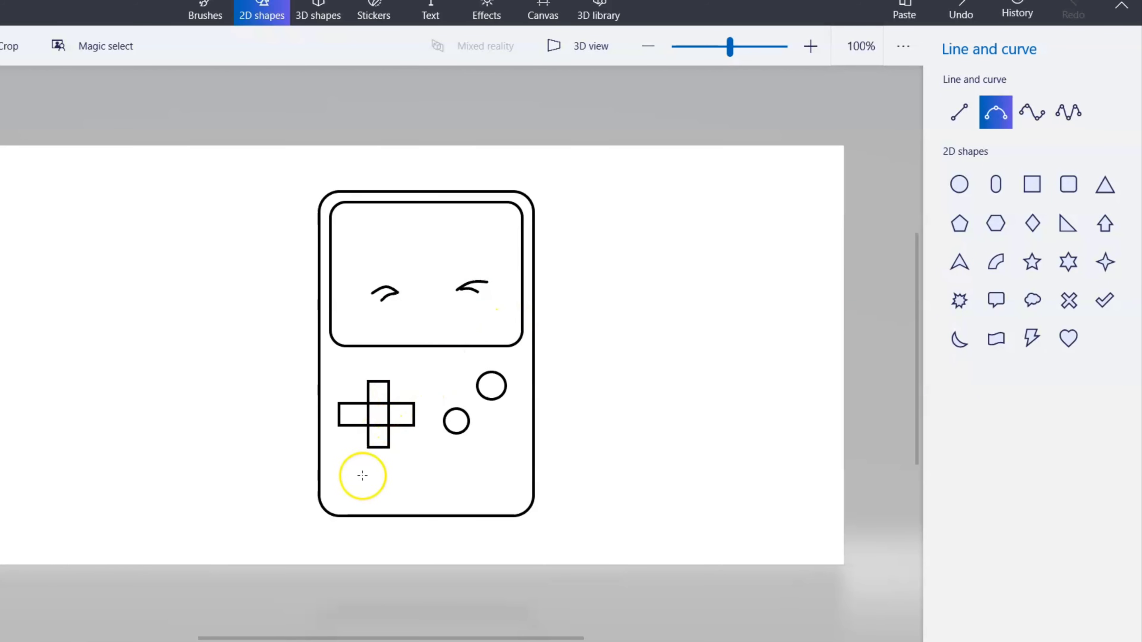
left_click(963, 116)
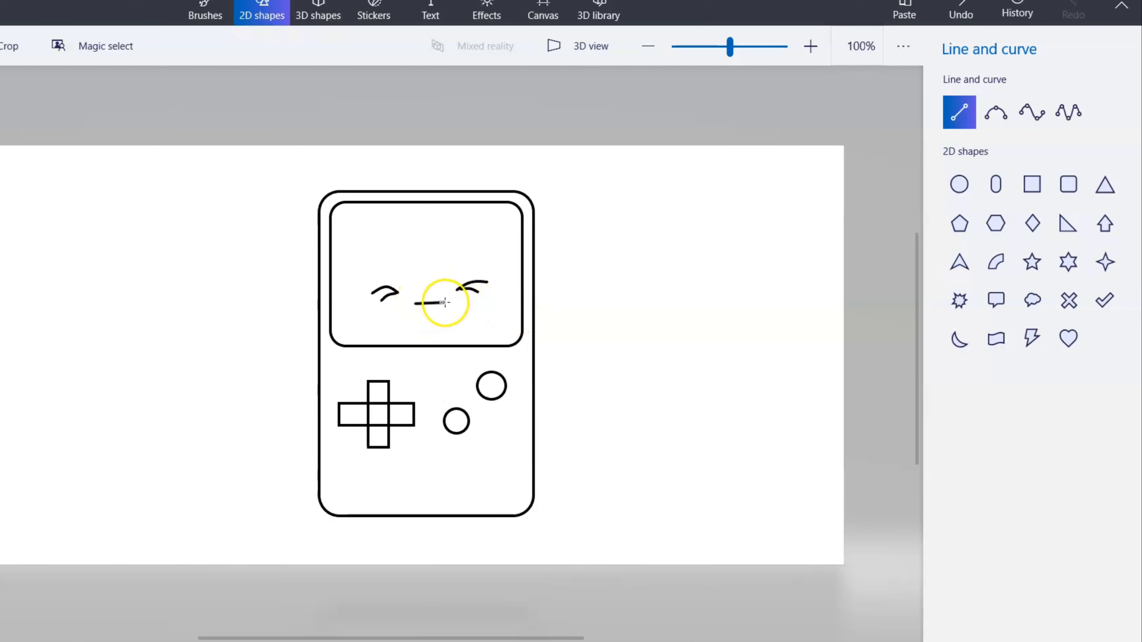
left_click_drag(454, 301, 456, 305)
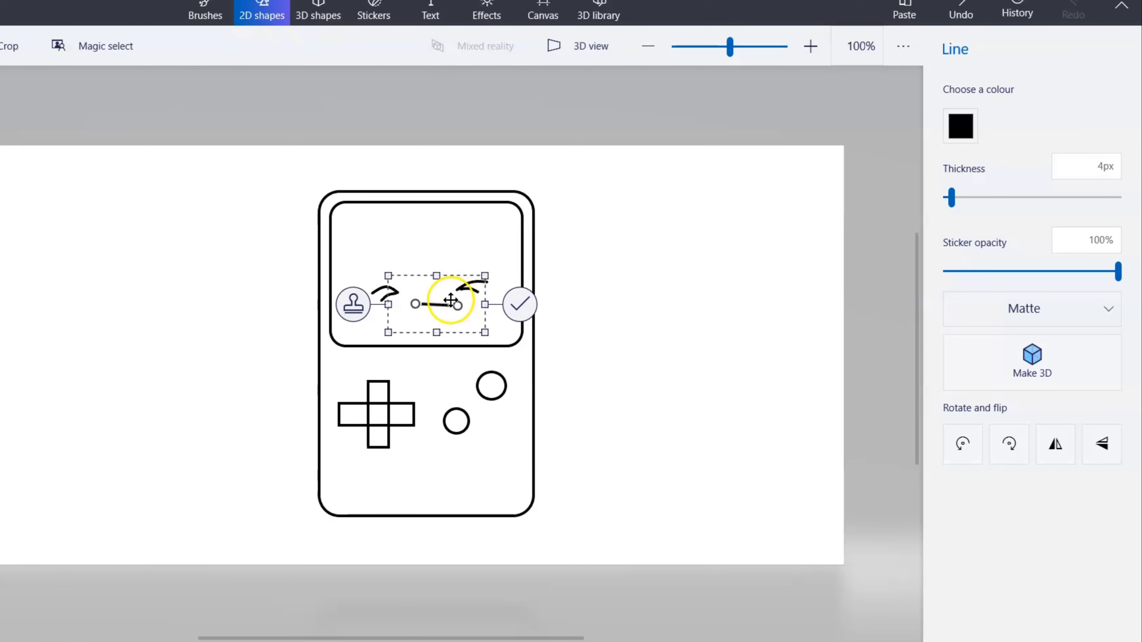
left_click_drag(434, 301, 425, 302)
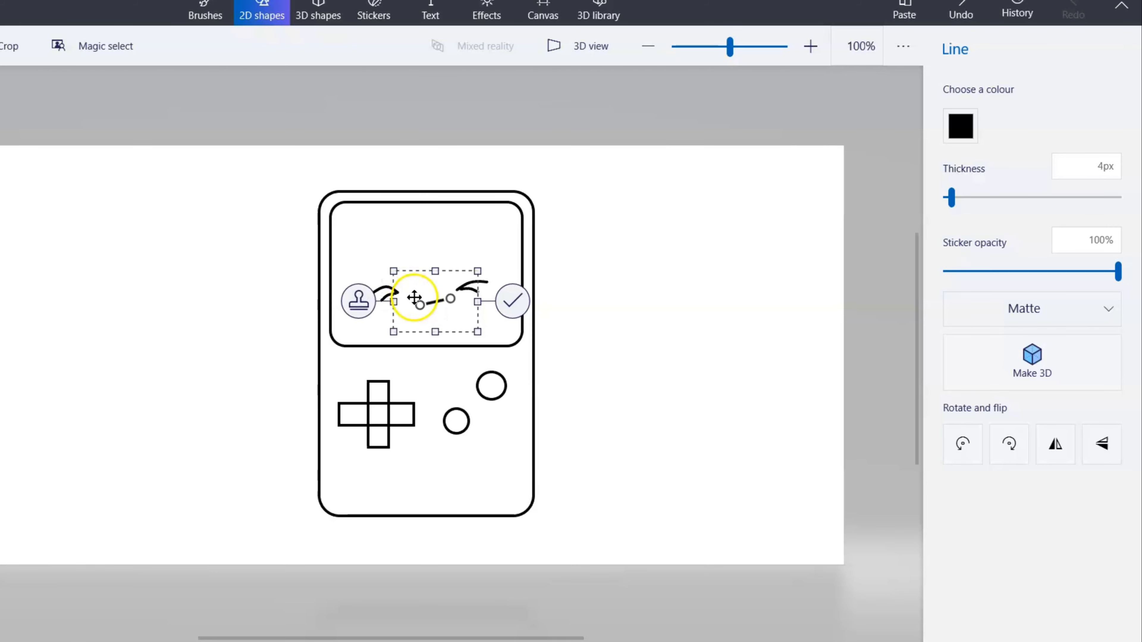
left_click_drag(428, 297, 426, 302)
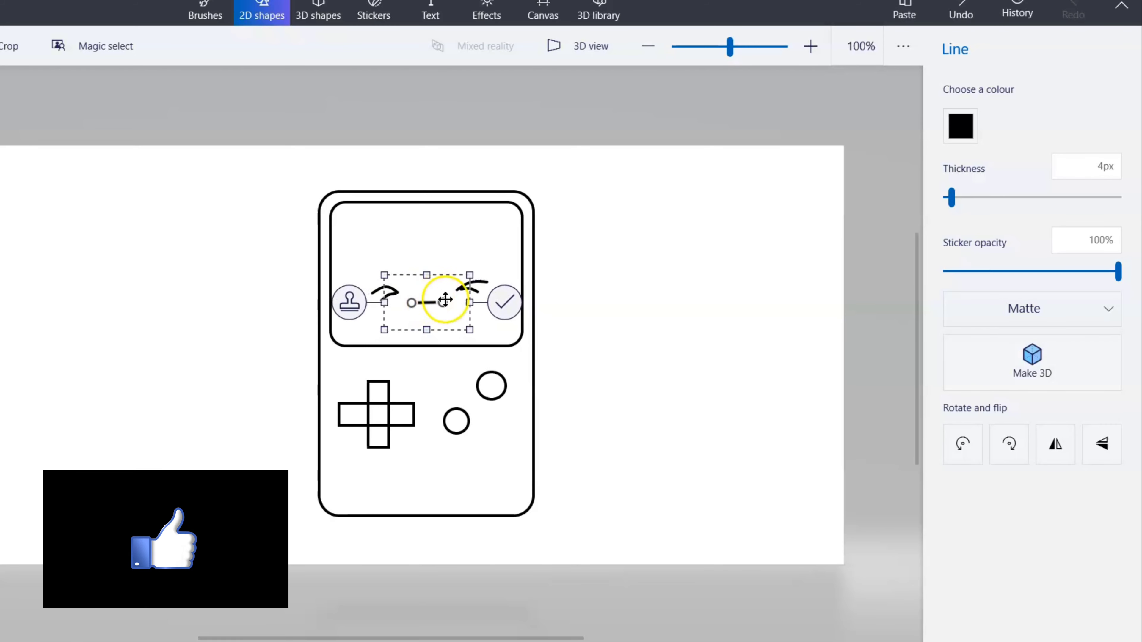
left_click(766, 300)
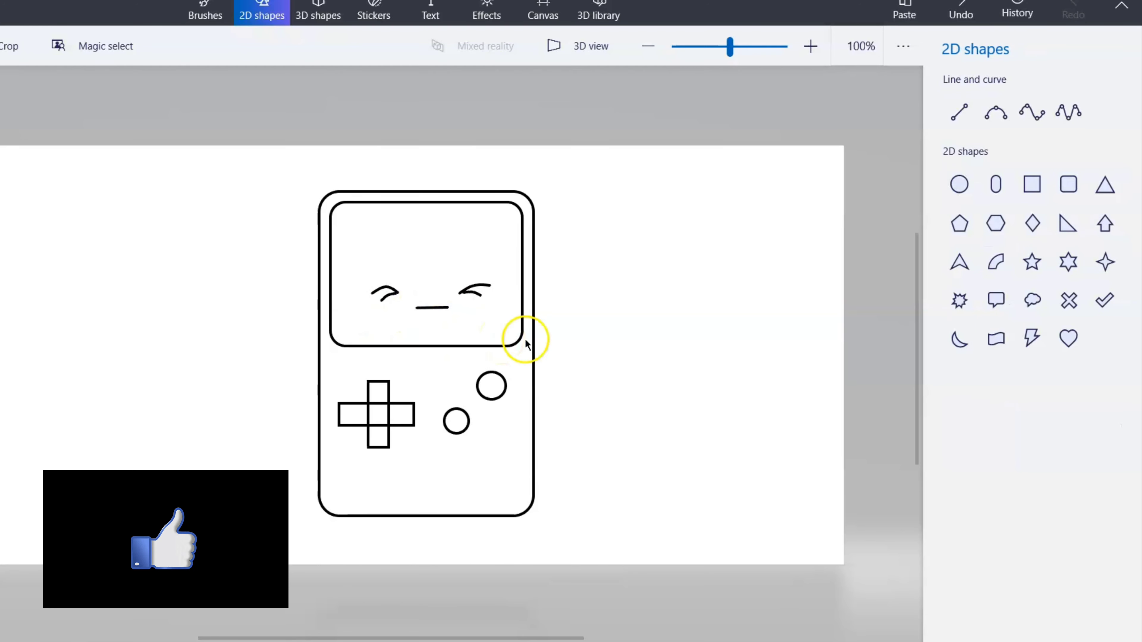
Close the smiling mouth with a U-shaped 4-point curve joining both ends of the mouth line.
left_click(1032, 112)
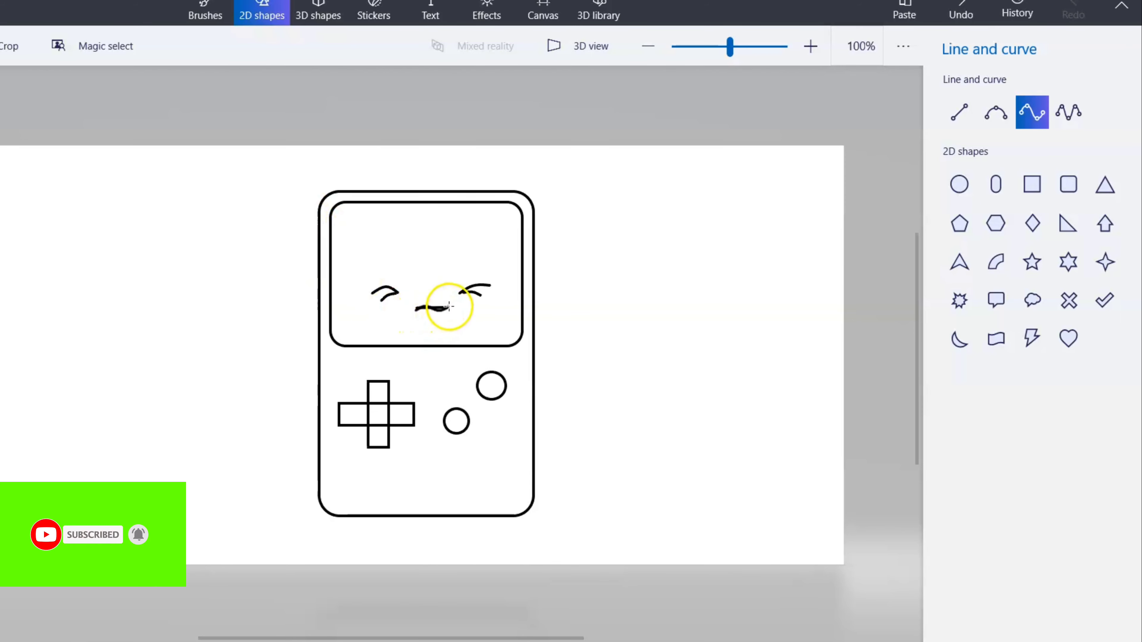
left_click_drag(448, 306, 416, 302)
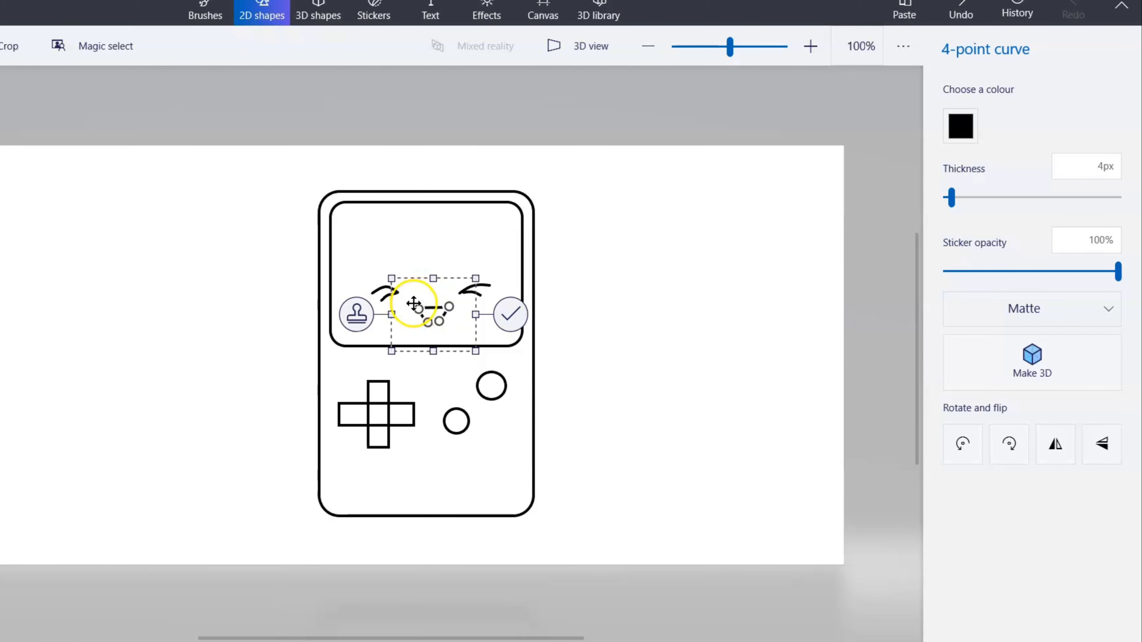
left_click(264, 369)
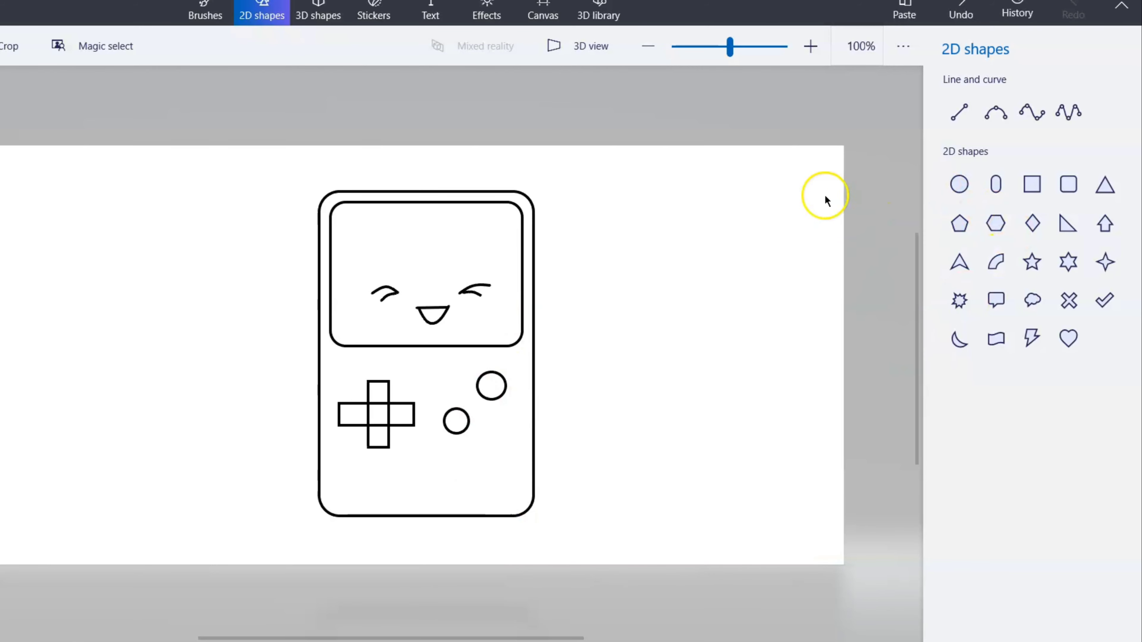
Fill the inside of the smiling mouth with black.
left_click(206, 3)
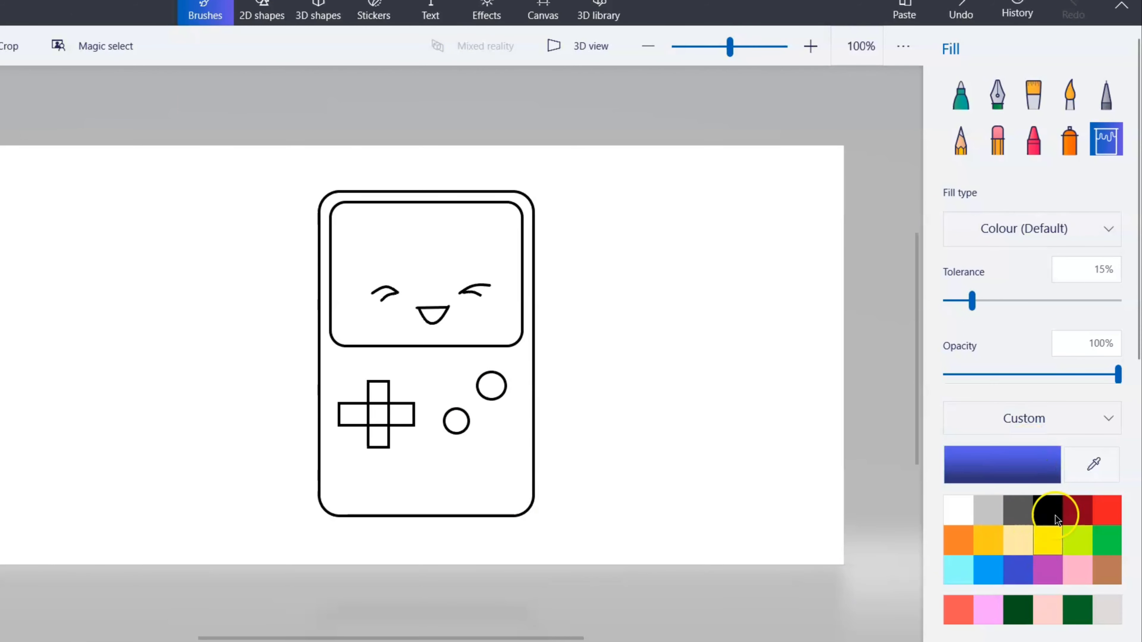
left_click(1045, 509)
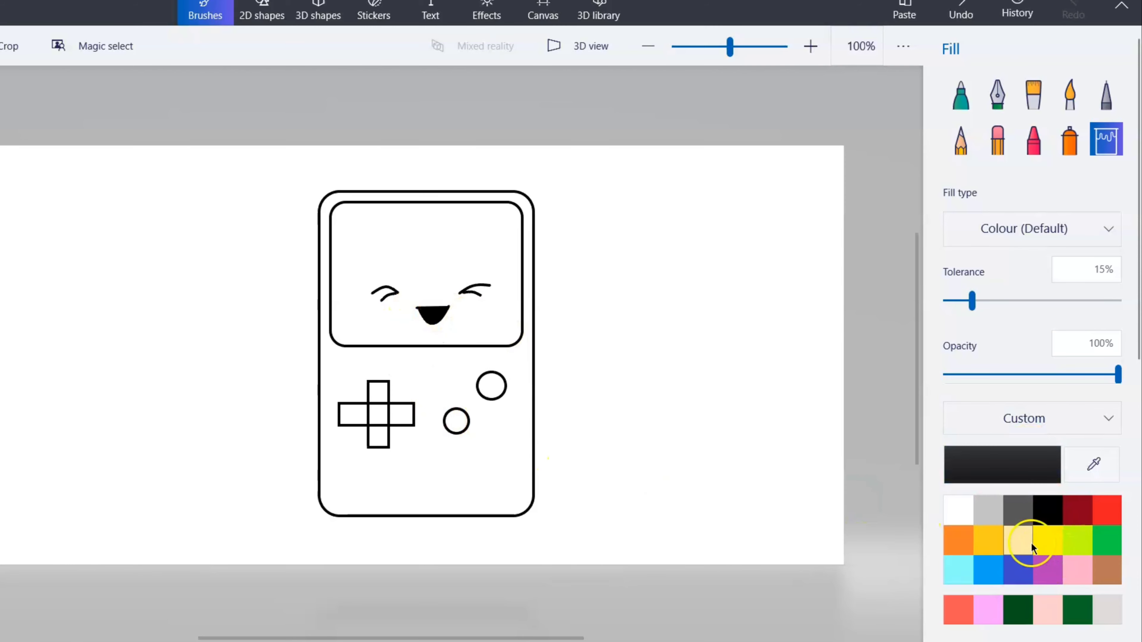
Fill the console's body around the screen and controls with a pale cream yellow mixed from the yellow swatch.
left_click(1048, 539)
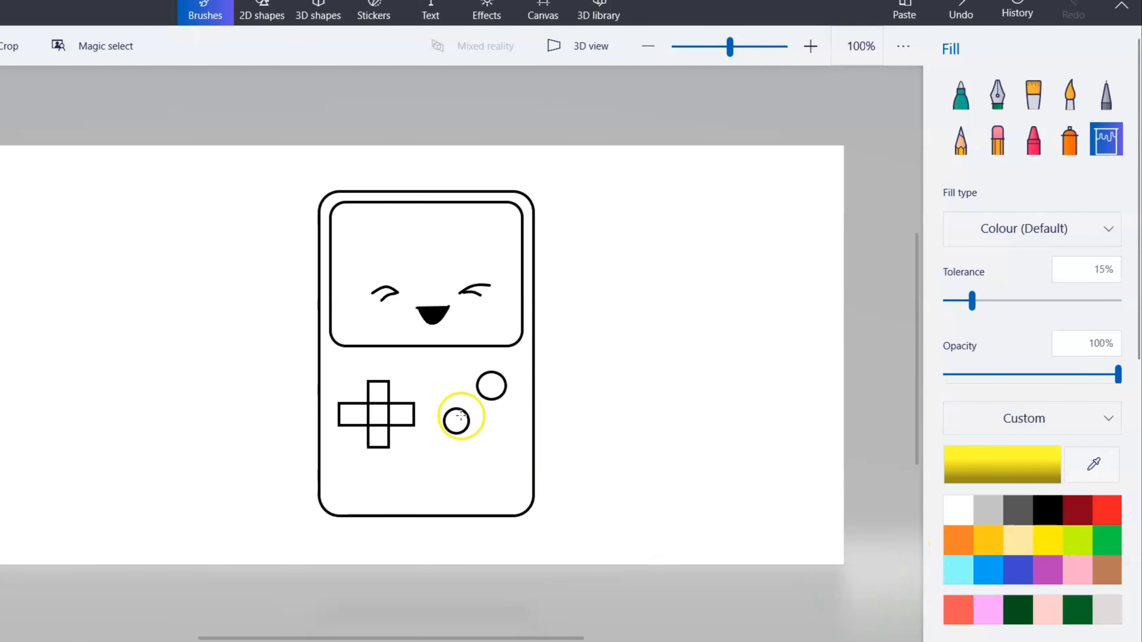
left_click(984, 472)
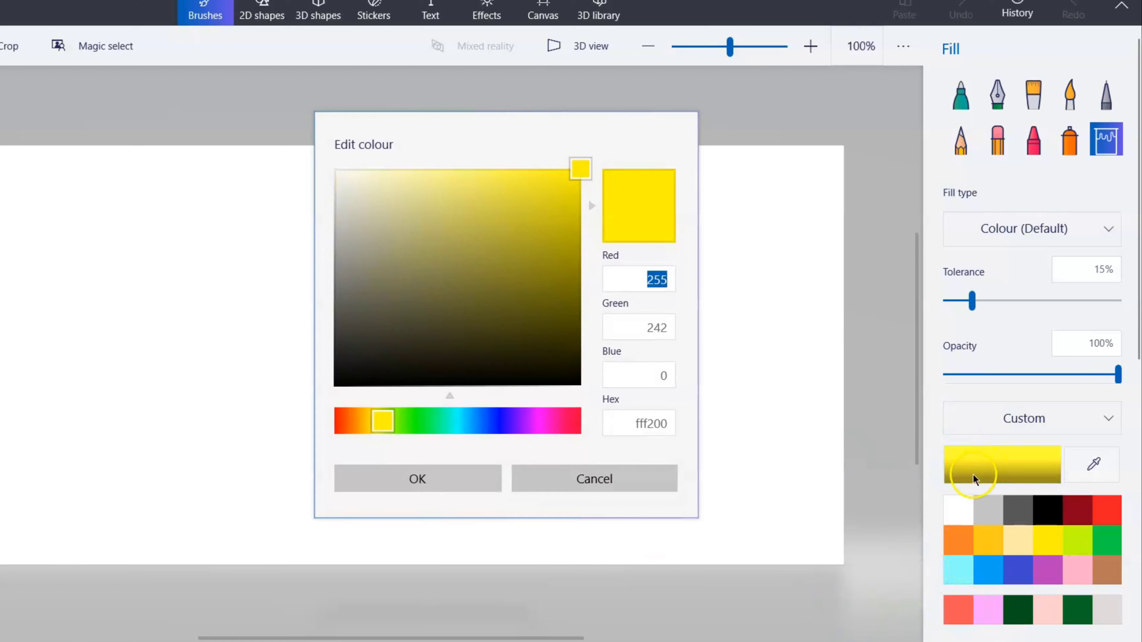
left_click(382, 179)
left_click(432, 488)
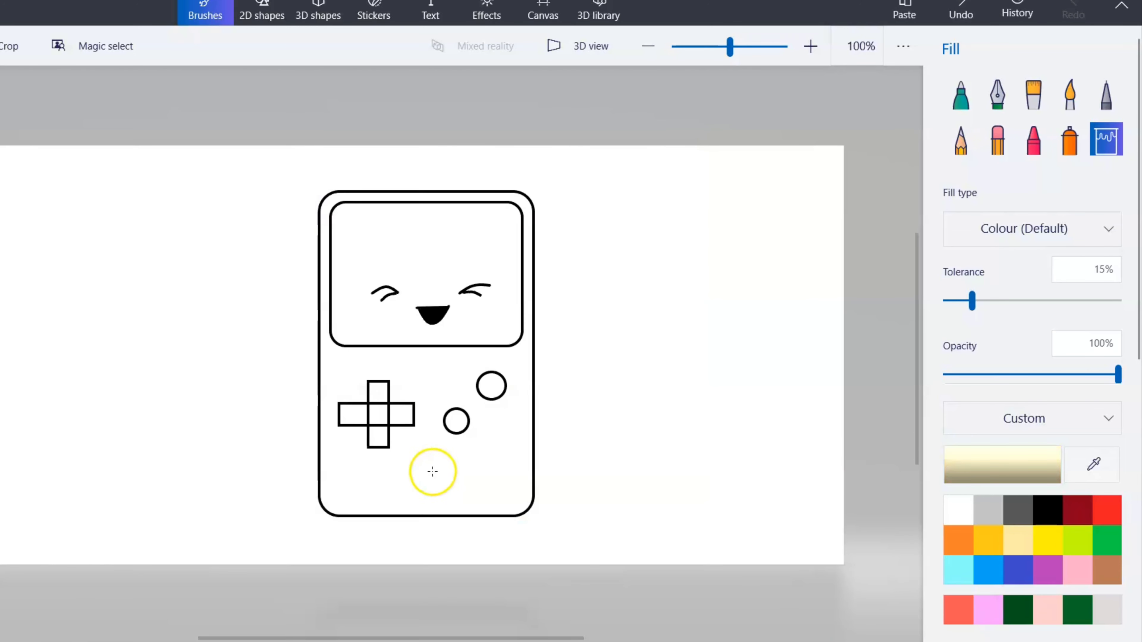
left_click(432, 471)
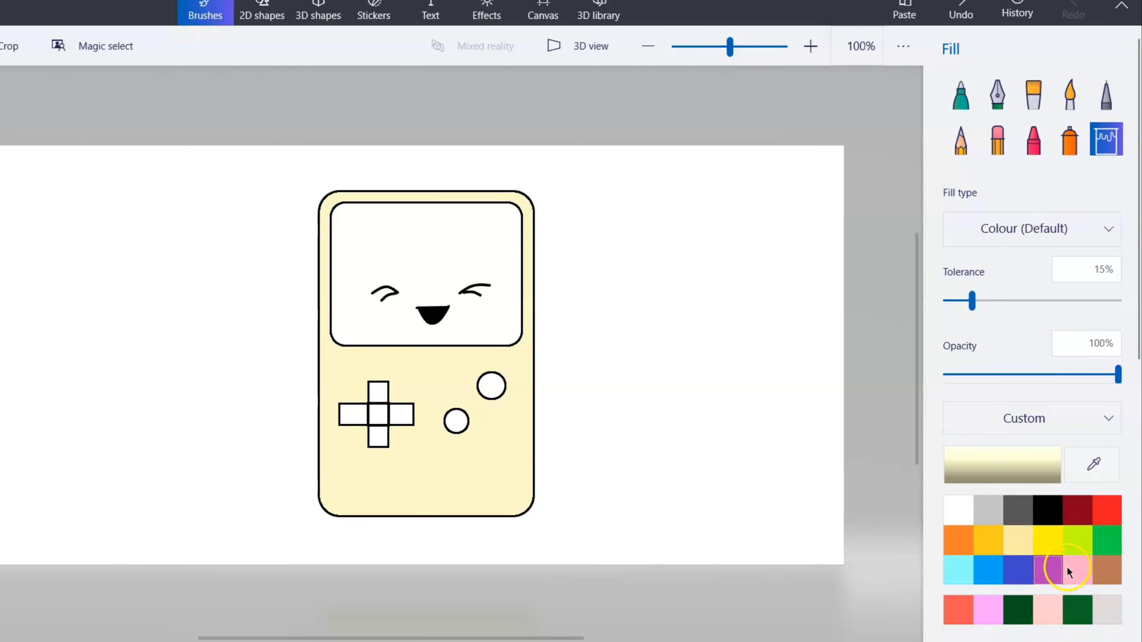
Fill all five sections of the D-pad with a light peach, hex fbcbb0, mixed from the brown swatch.
left_click(1106, 580)
left_click(1018, 460)
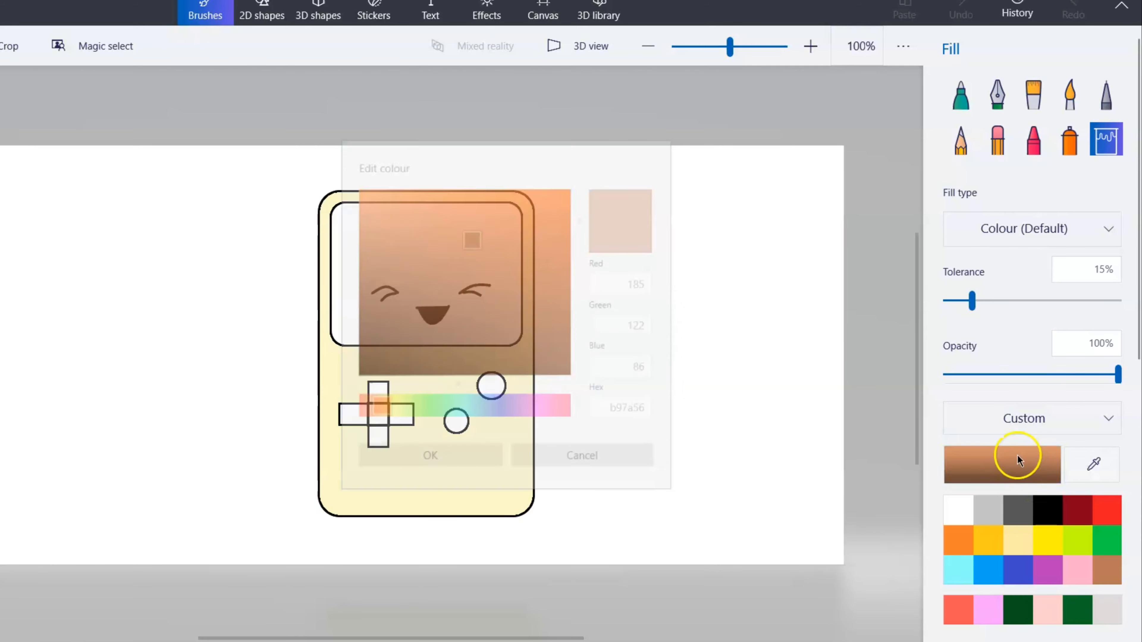
left_click(426, 173)
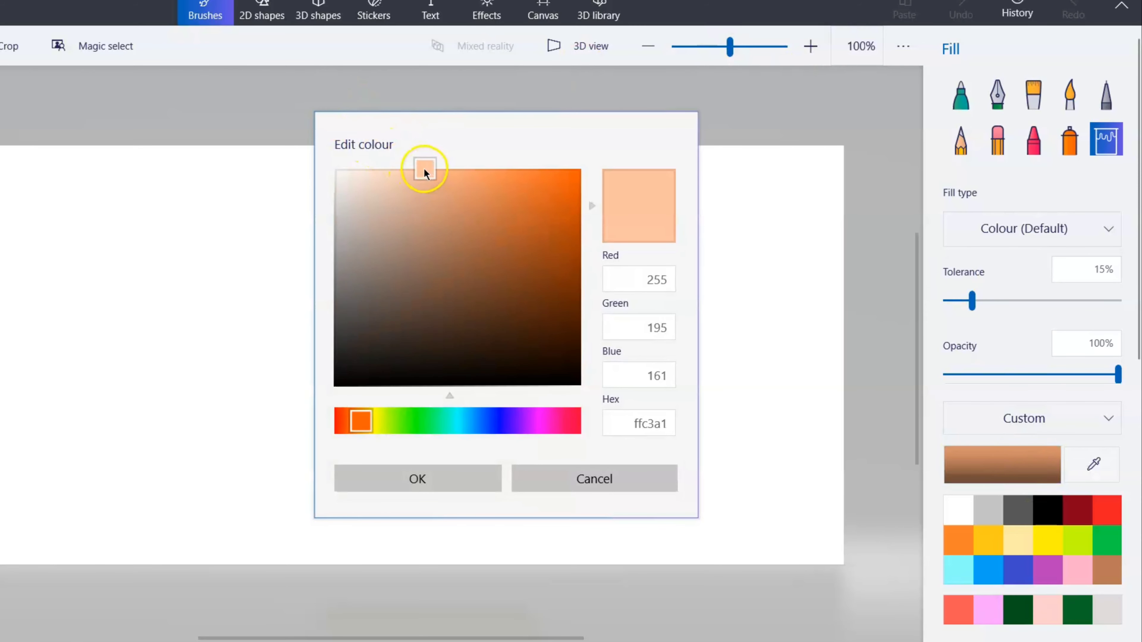
left_click_drag(426, 173, 409, 172)
left_click(422, 490)
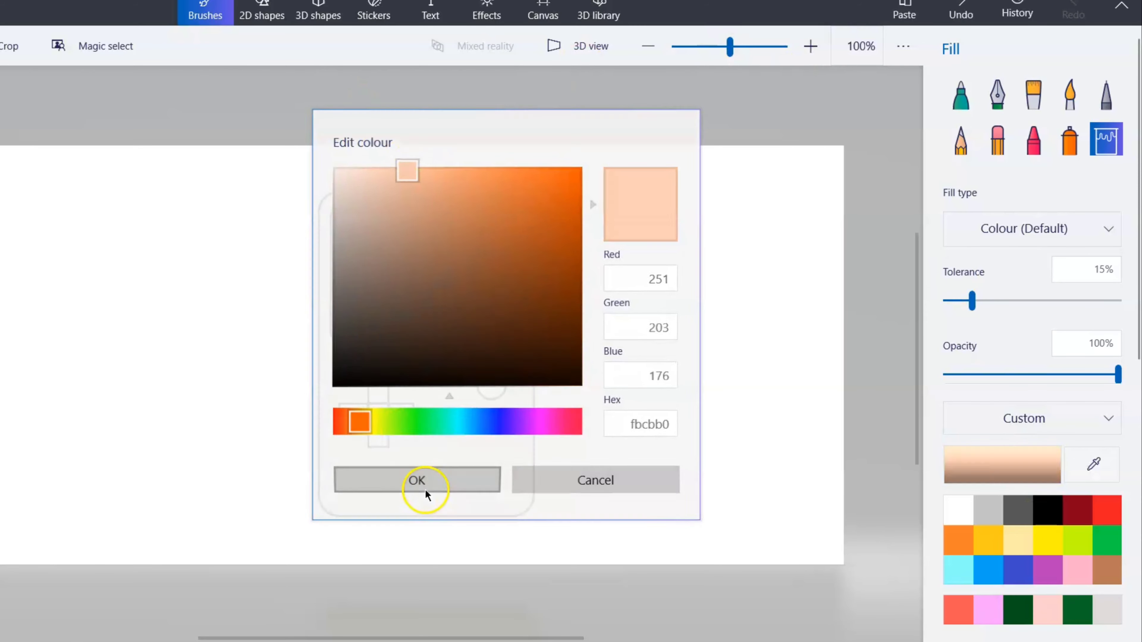
left_click(375, 399)
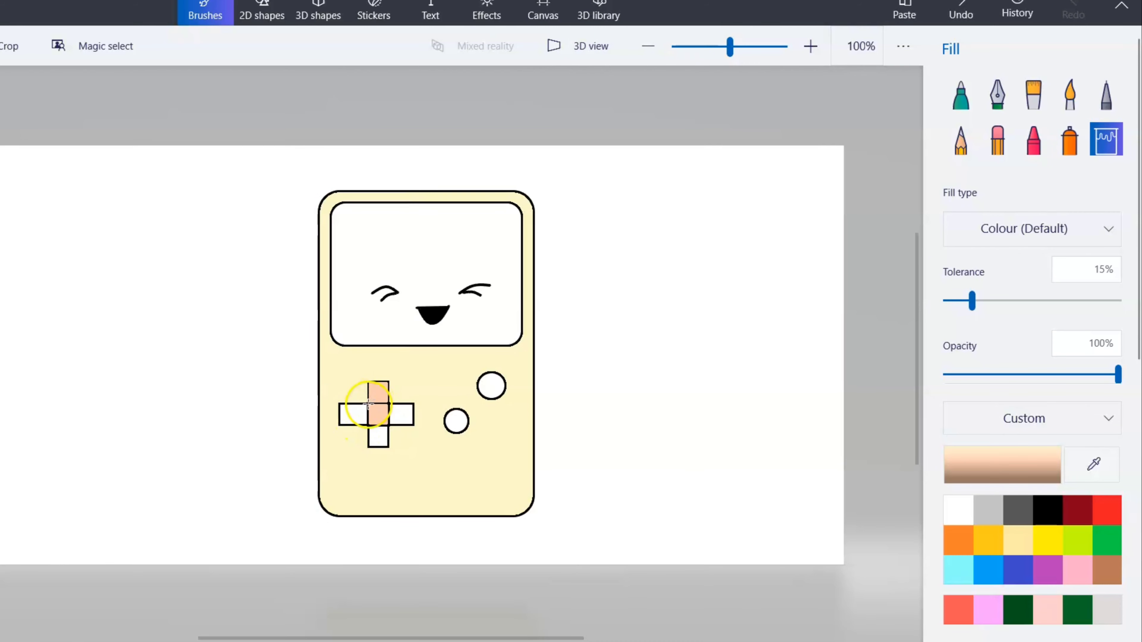
left_click(353, 413)
left_click(379, 441)
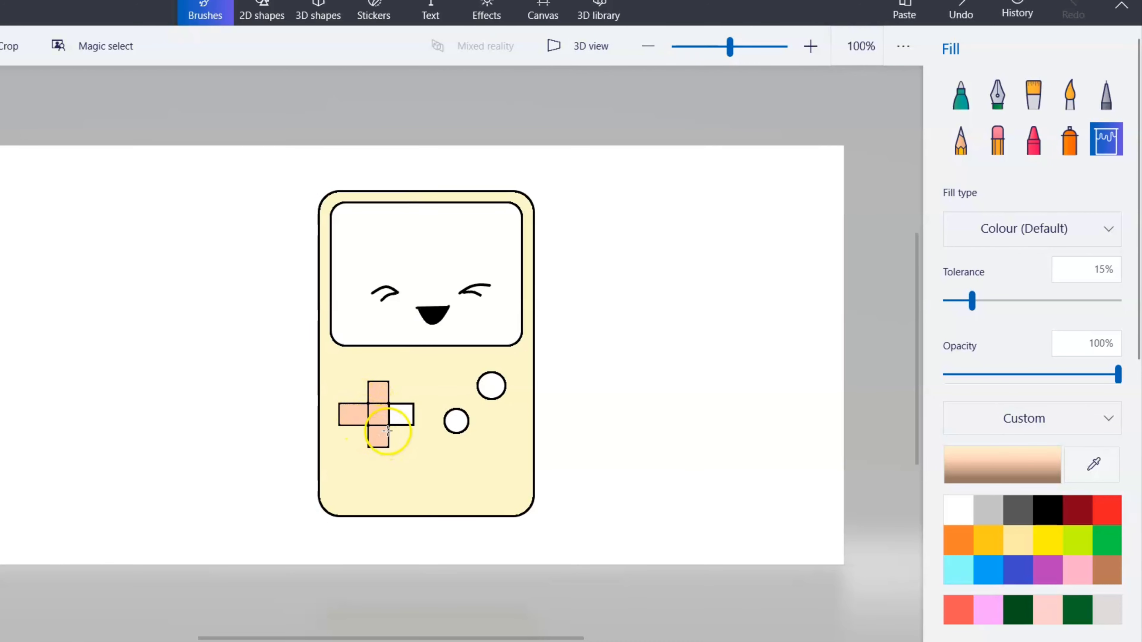
left_click(401, 416)
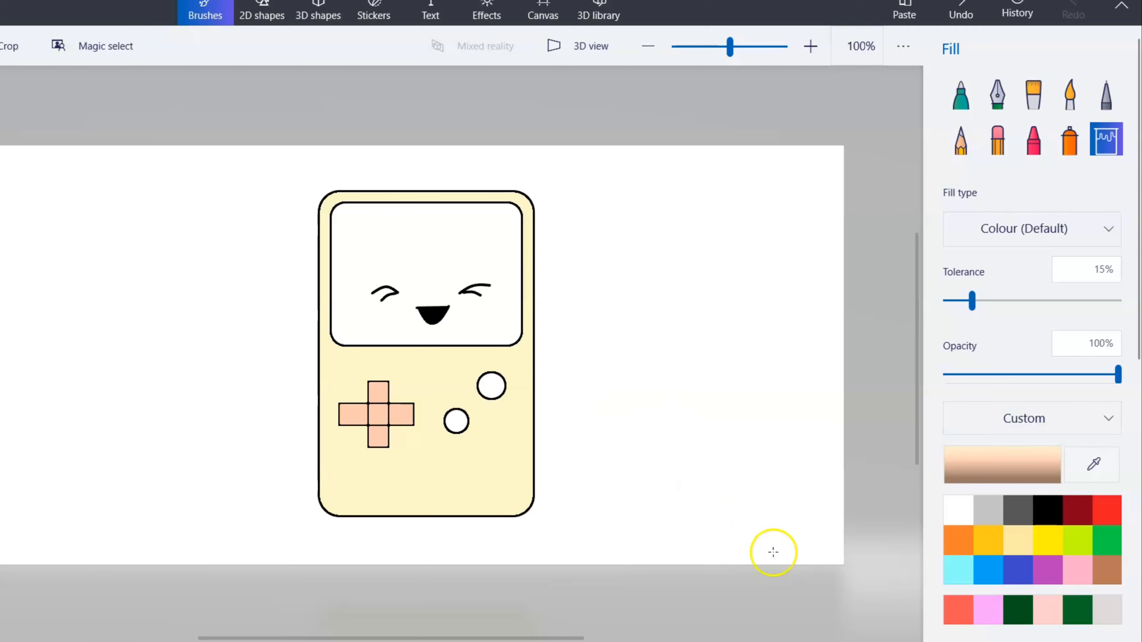
Fill both round buttons with a bright pink mixed from the purple swatch.
left_click(1046, 569)
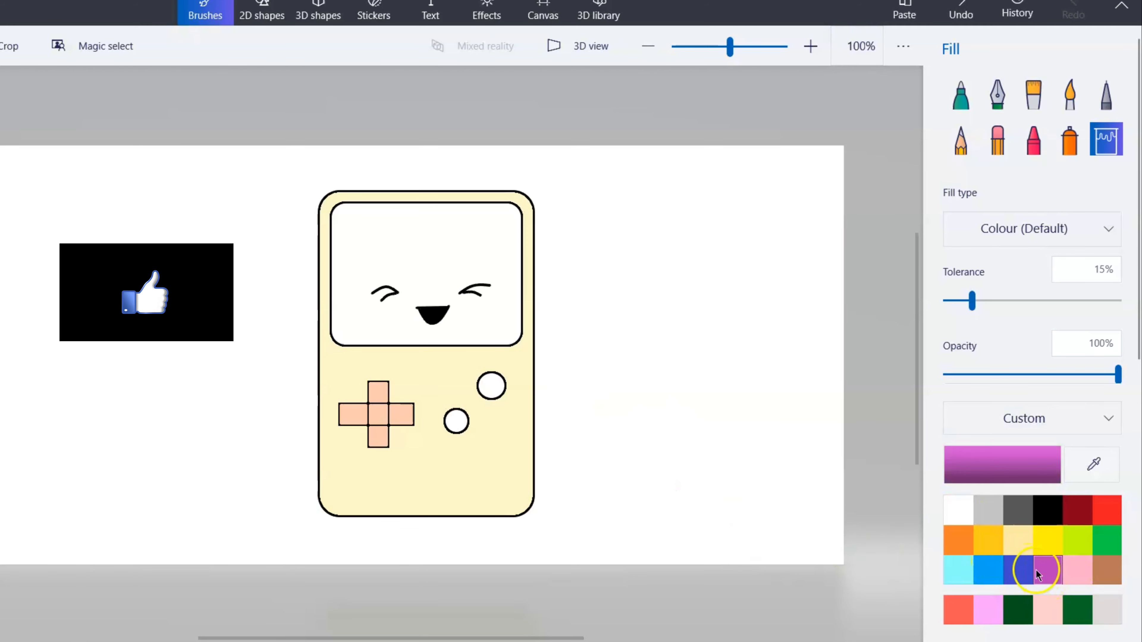
left_click(988, 465)
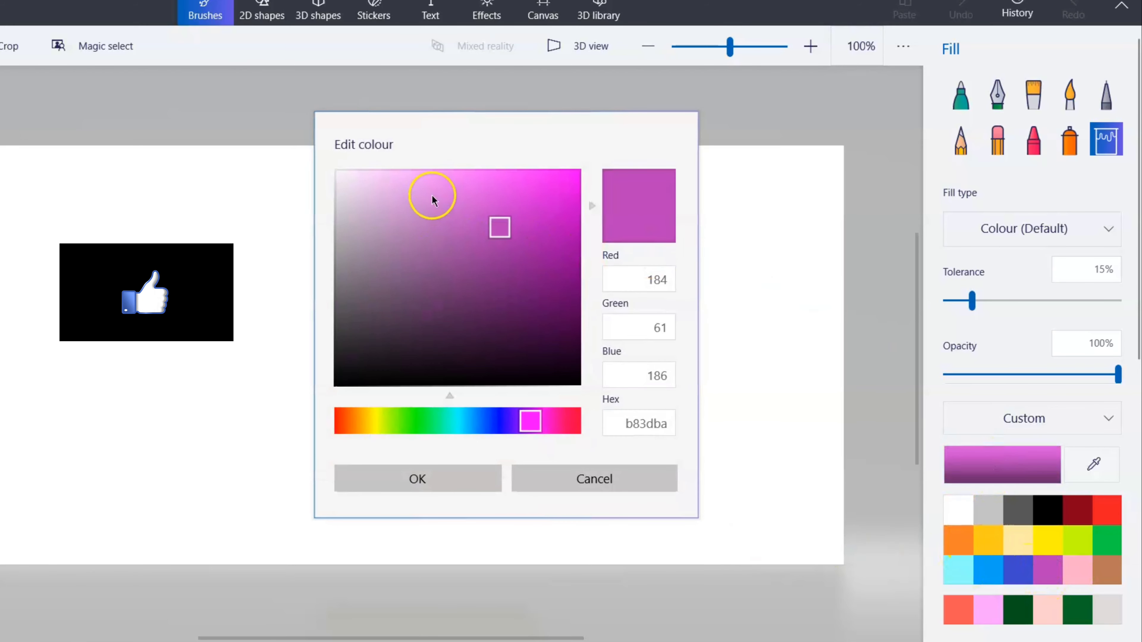
left_click(443, 171)
left_click_drag(447, 175, 490, 168)
left_click(465, 468)
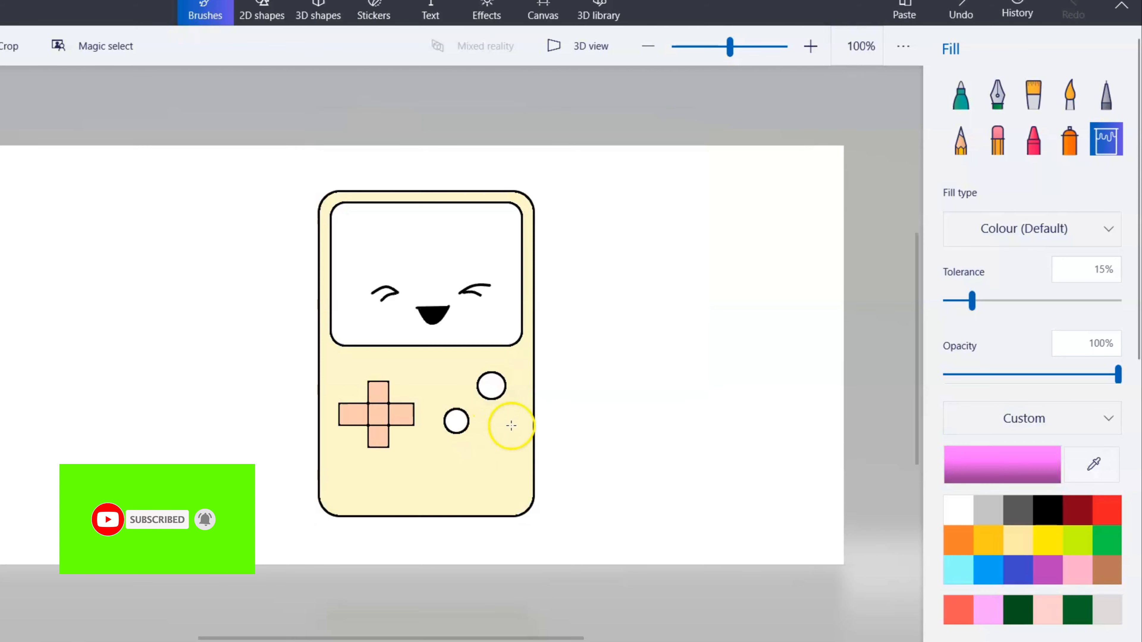
left_click(491, 383)
left_click(456, 421)
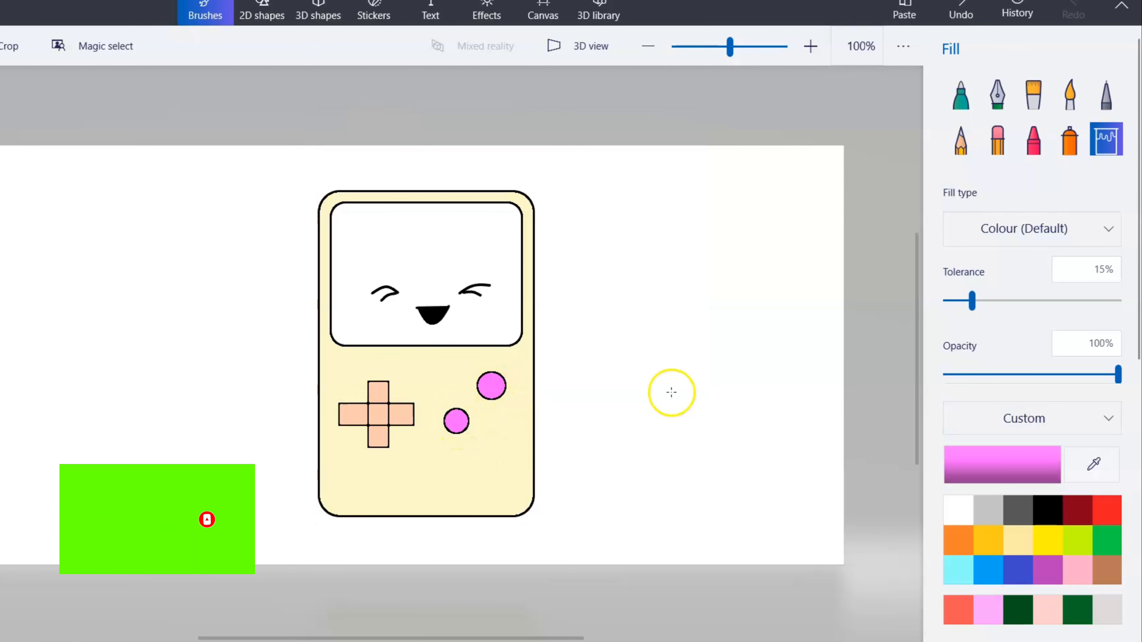
Fill the console's screen behind the face with light grey.
left_click(991, 508)
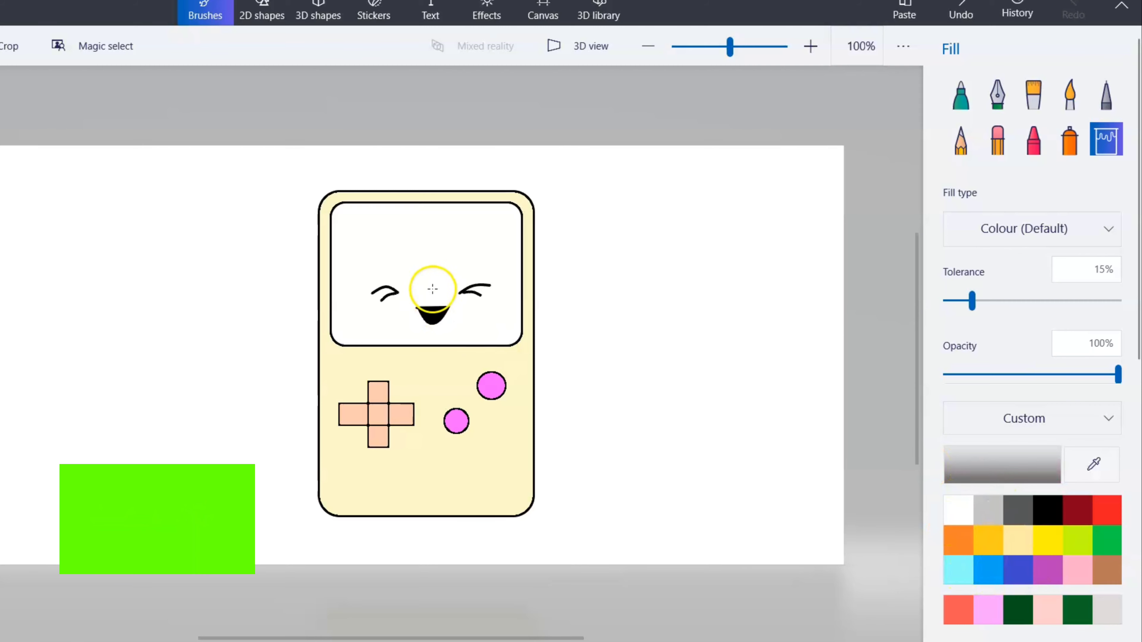
left_click(422, 274)
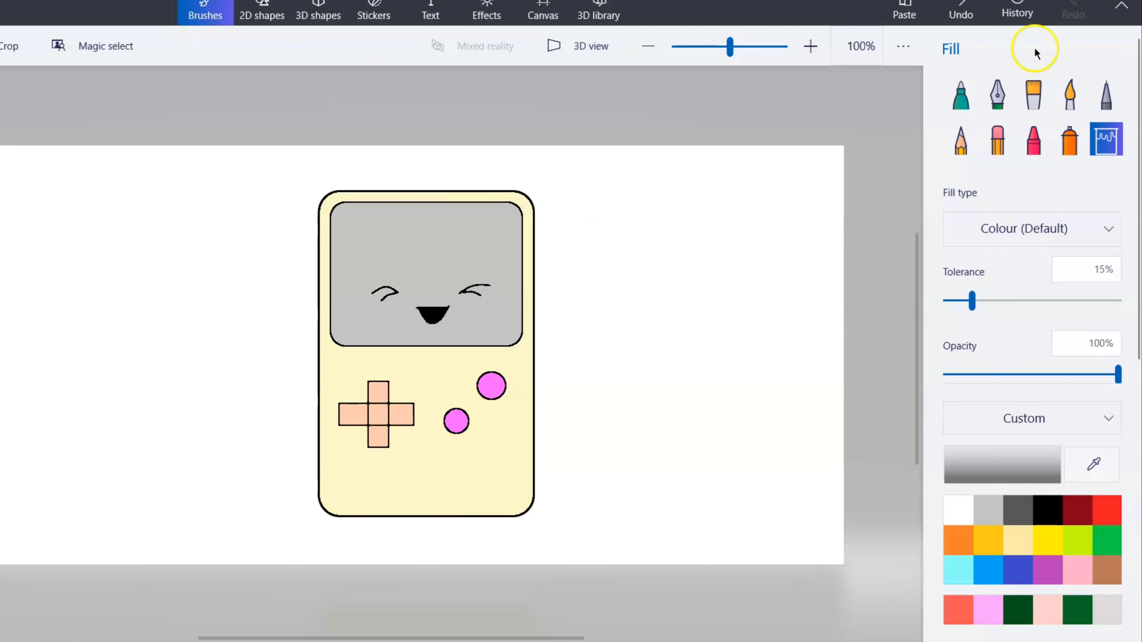
Spray a soft blush cheek under each eye with the Spray can in light pink, hex f7a2f8.
left_click(1068, 141)
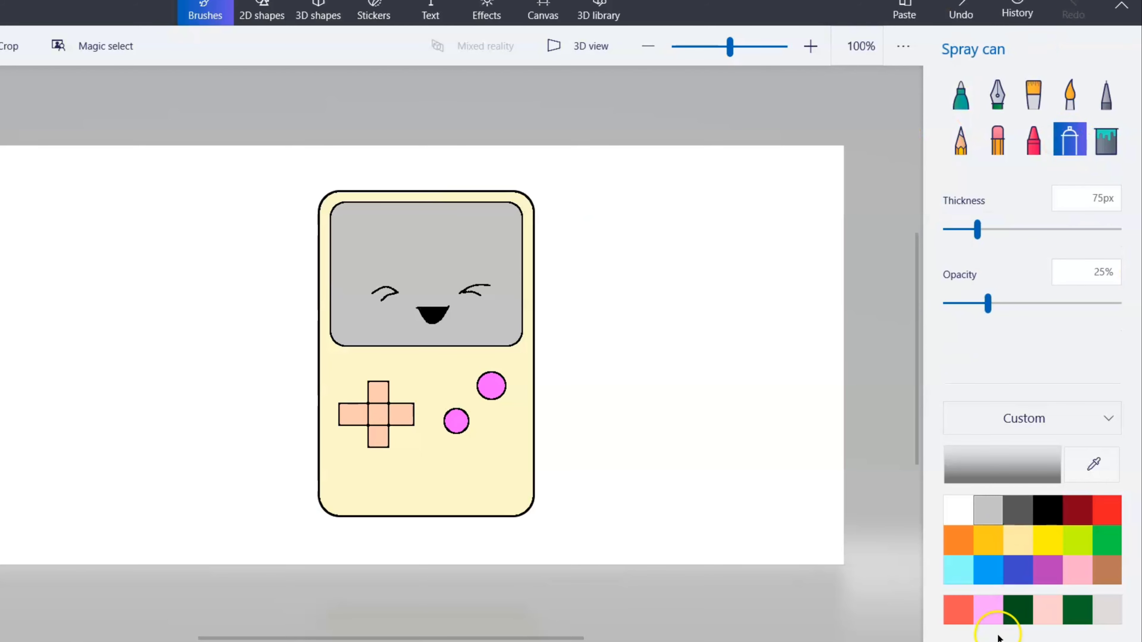
left_click(994, 609)
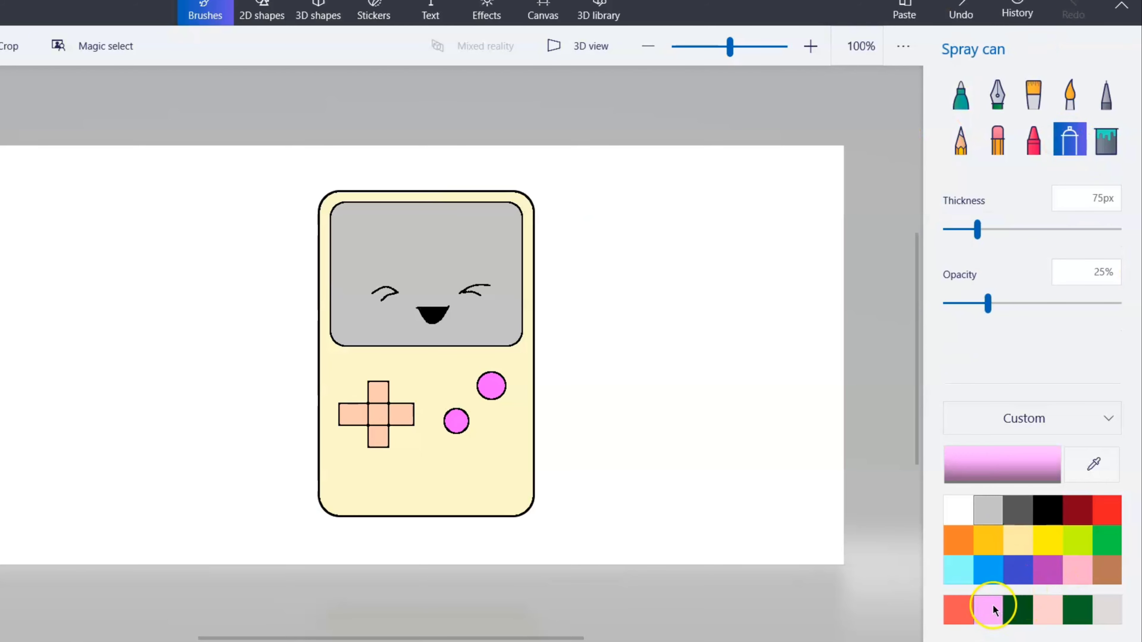
left_click(985, 467)
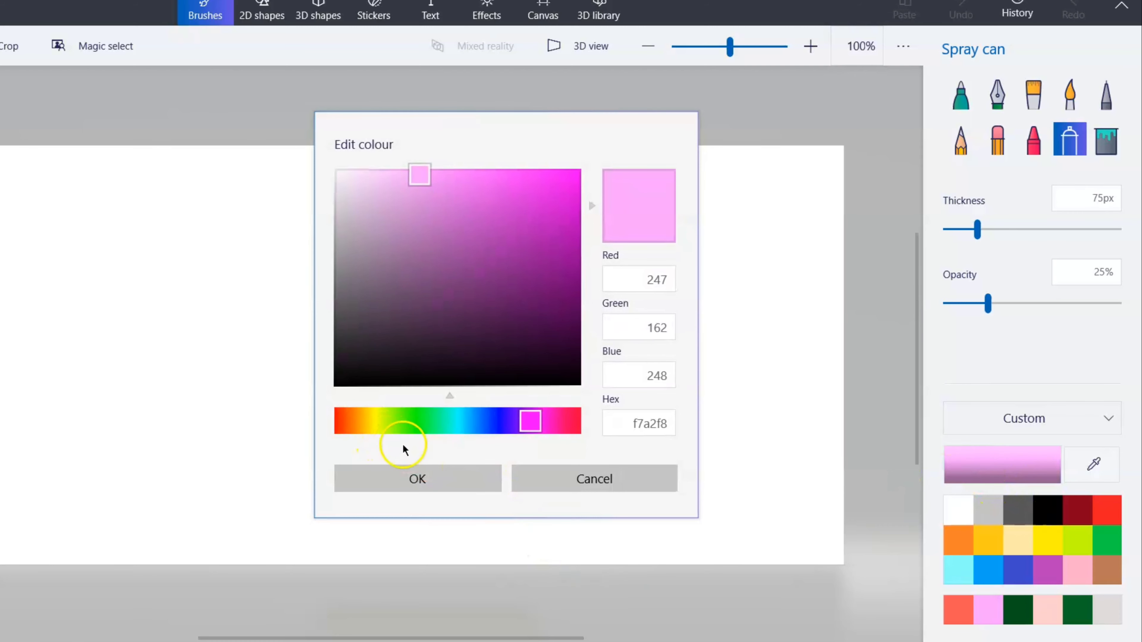
left_click(430, 473)
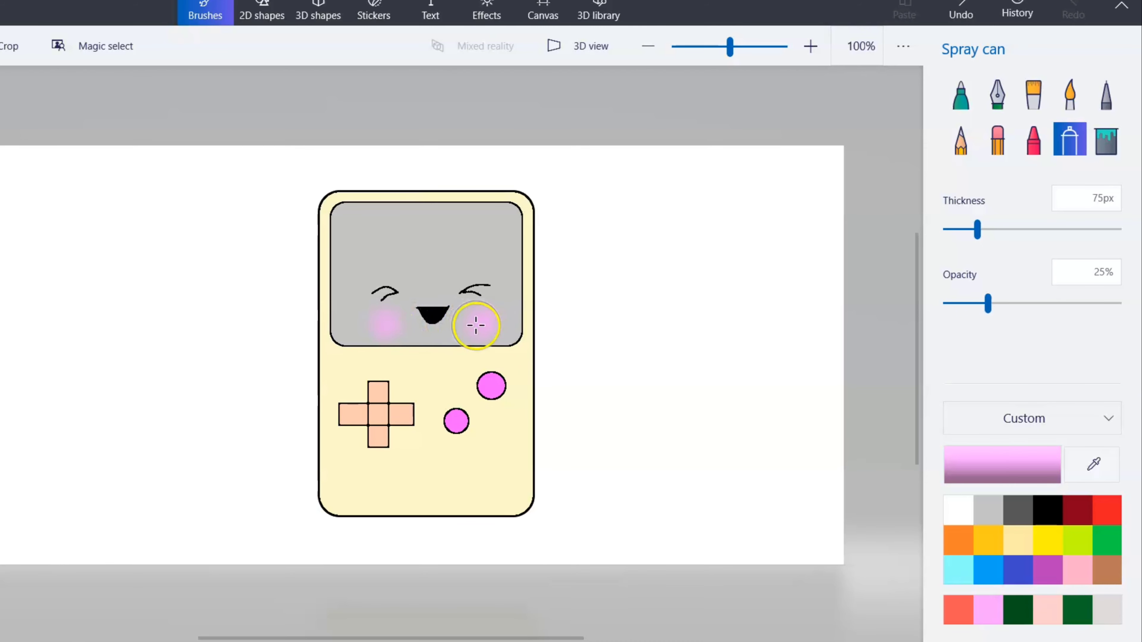
left_click(475, 325)
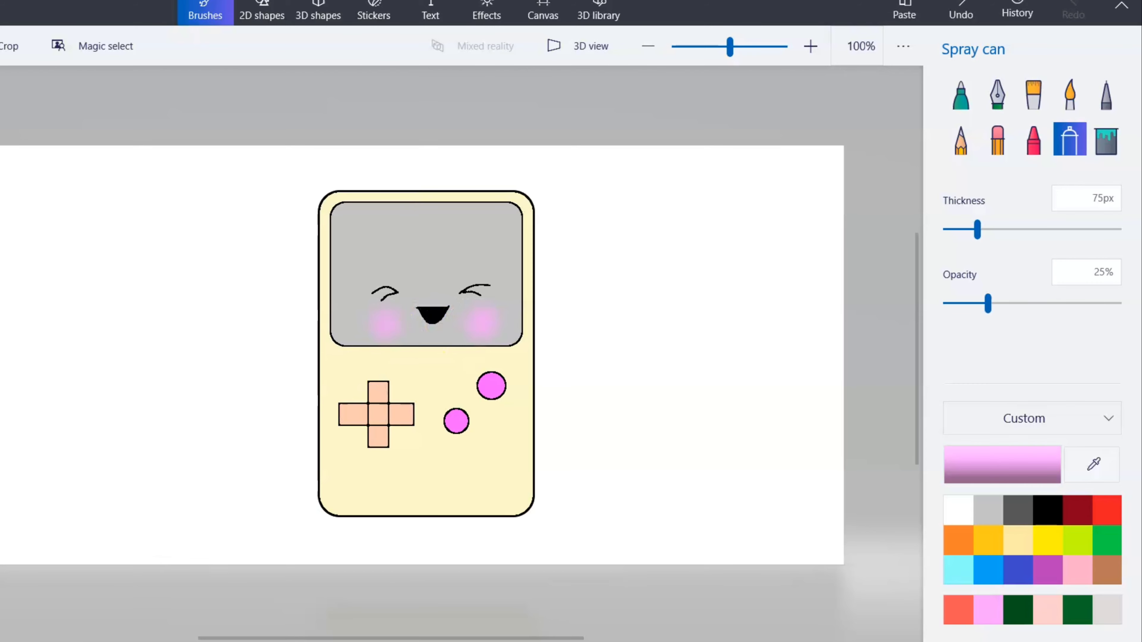